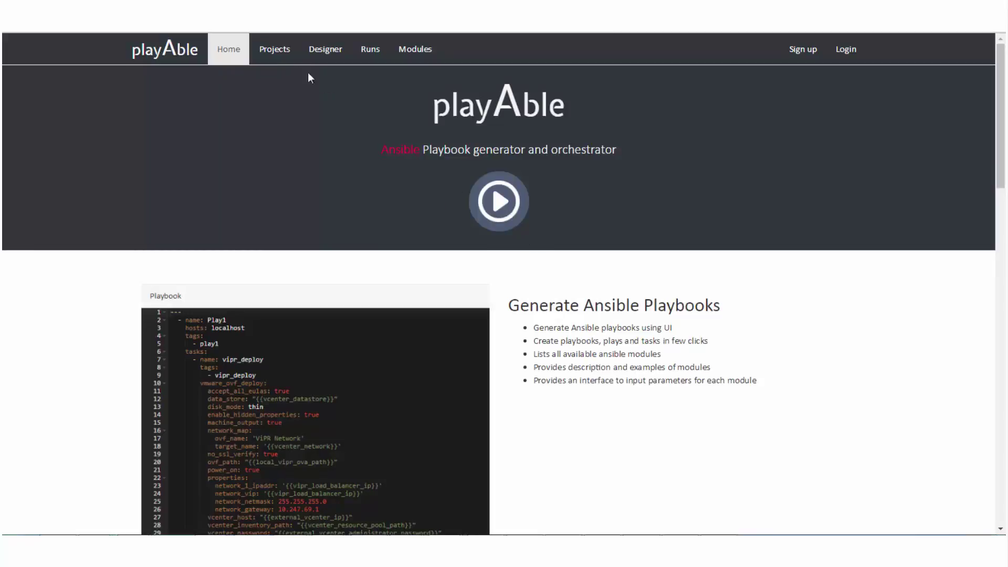
Create and save project windows_sql_automation with its Ansible host, root user and host password.
left_click(276, 49)
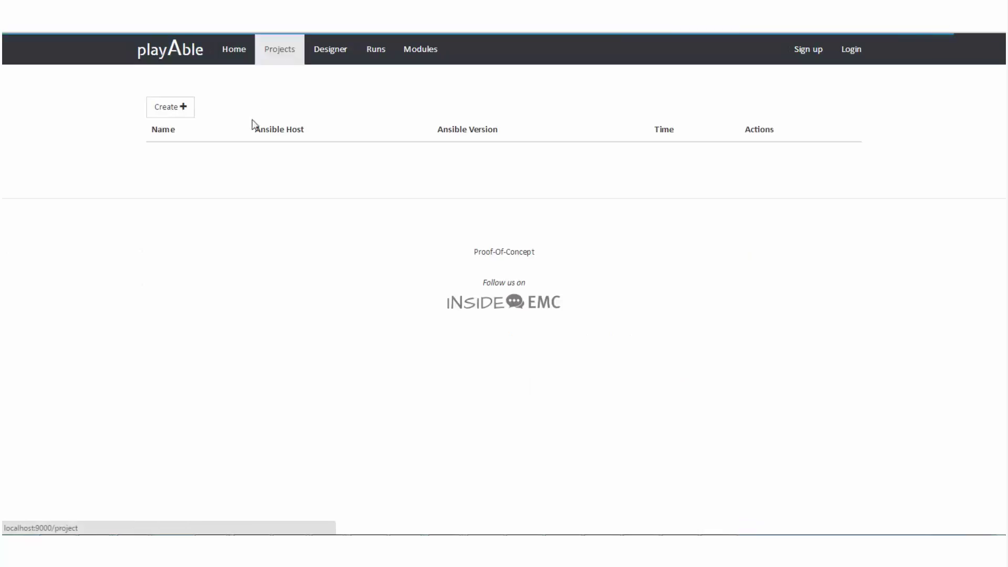
left_click(182, 110)
left_click(191, 143)
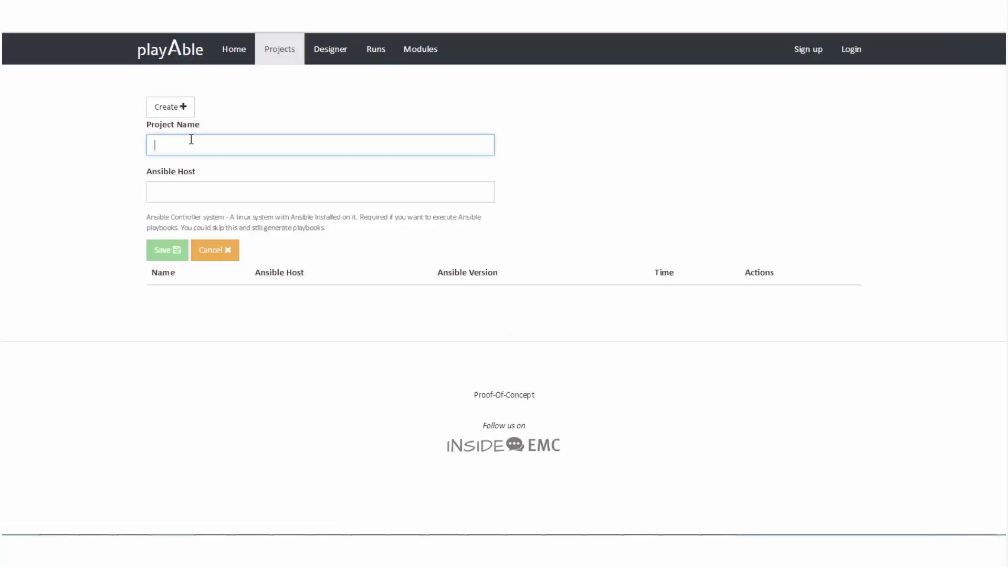
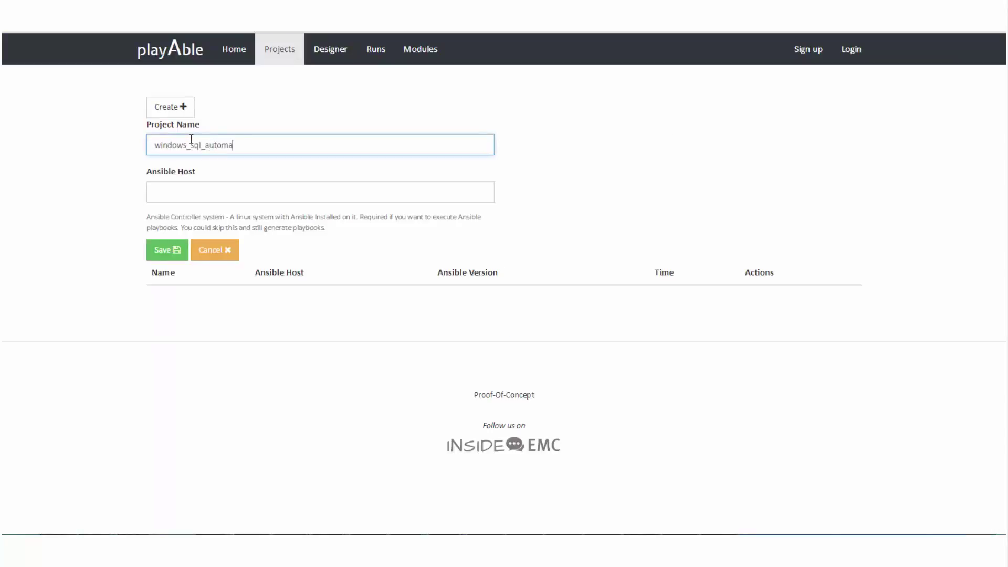
key("Tab")
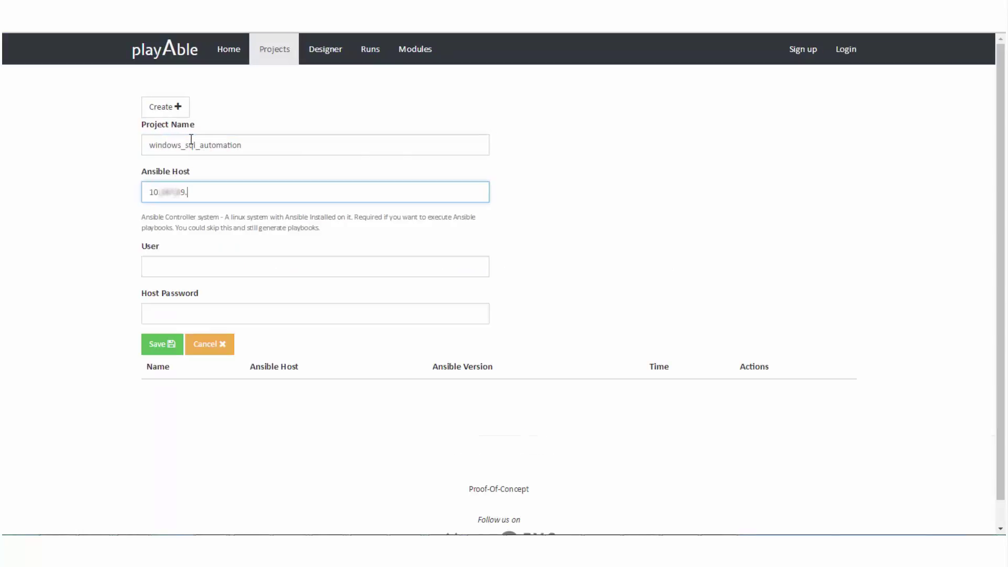
key("Tab")
key("Tab")
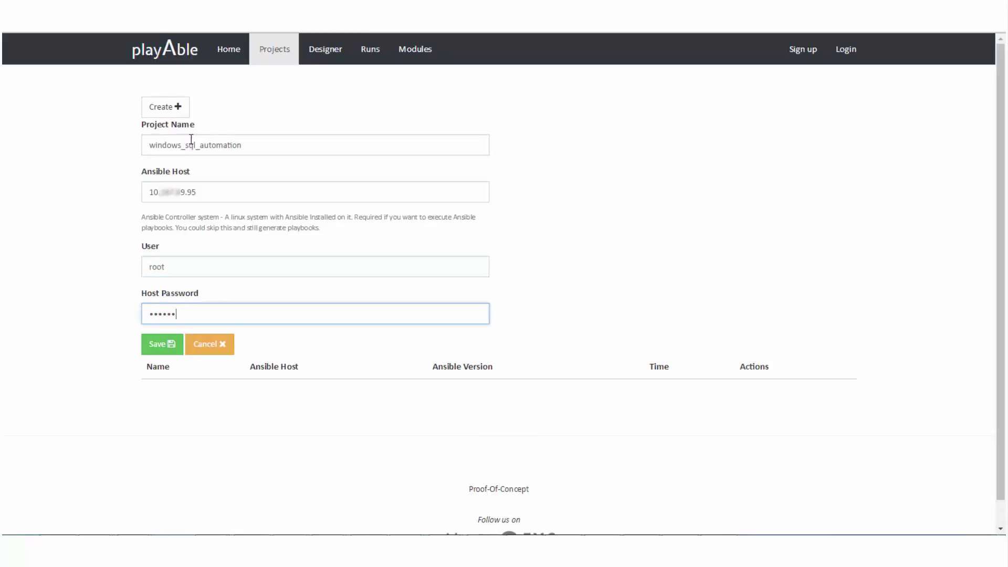
left_click(161, 344)
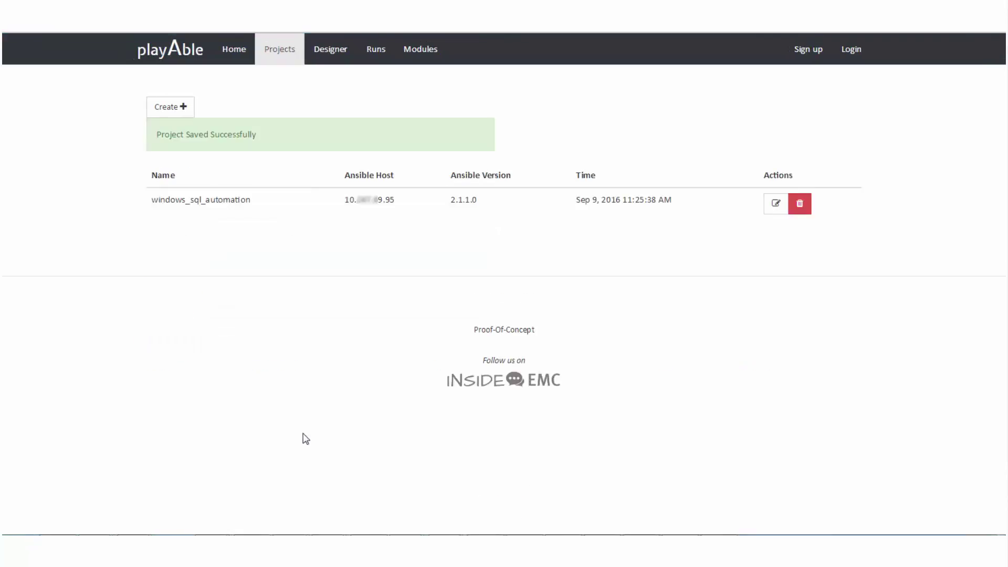
In the Designer, choose windows_sql_automation and create its development inventory.
left_click(329, 55)
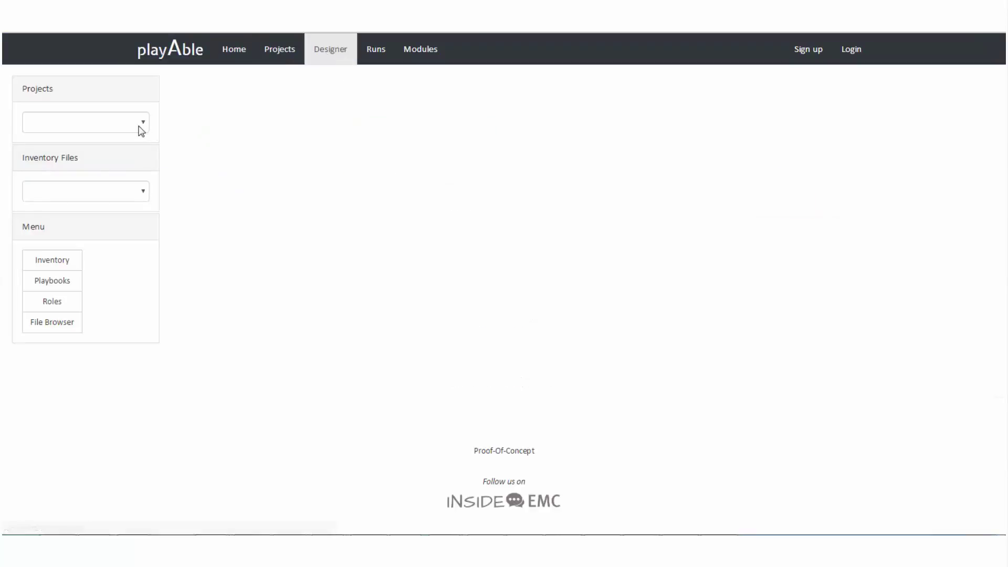
left_click(143, 122)
left_click(79, 148)
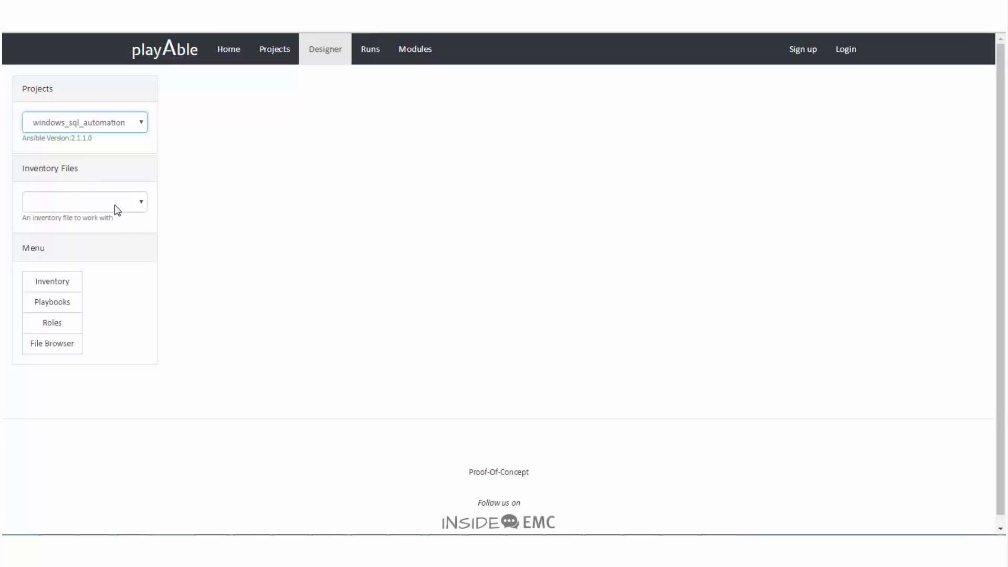
left_click(52, 282)
left_click(226, 84)
type("development")
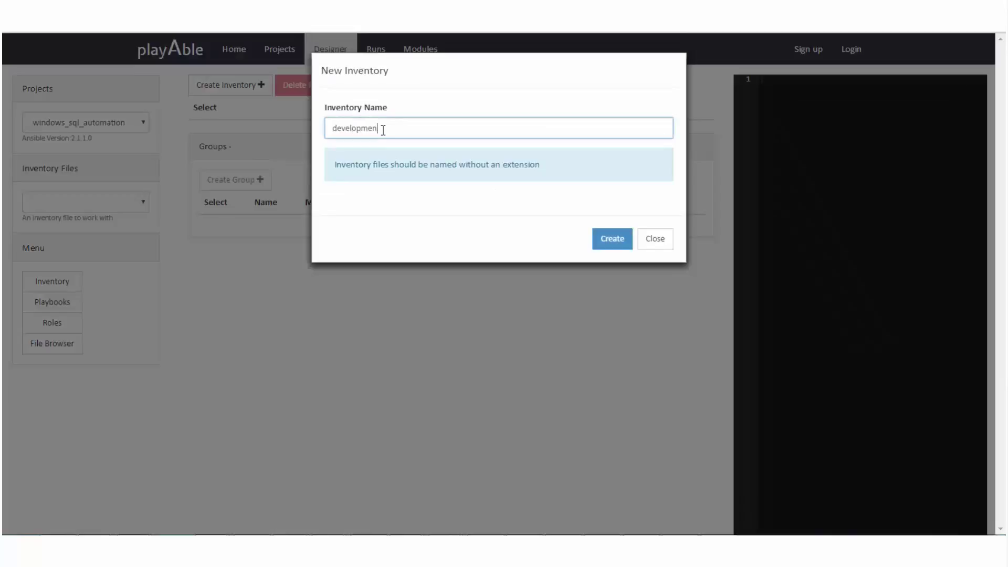
left_click(613, 239)
left_click(223, 205)
Add host ovf_deploy_controller and give it an ansible_connection variable.
left_click(494, 203)
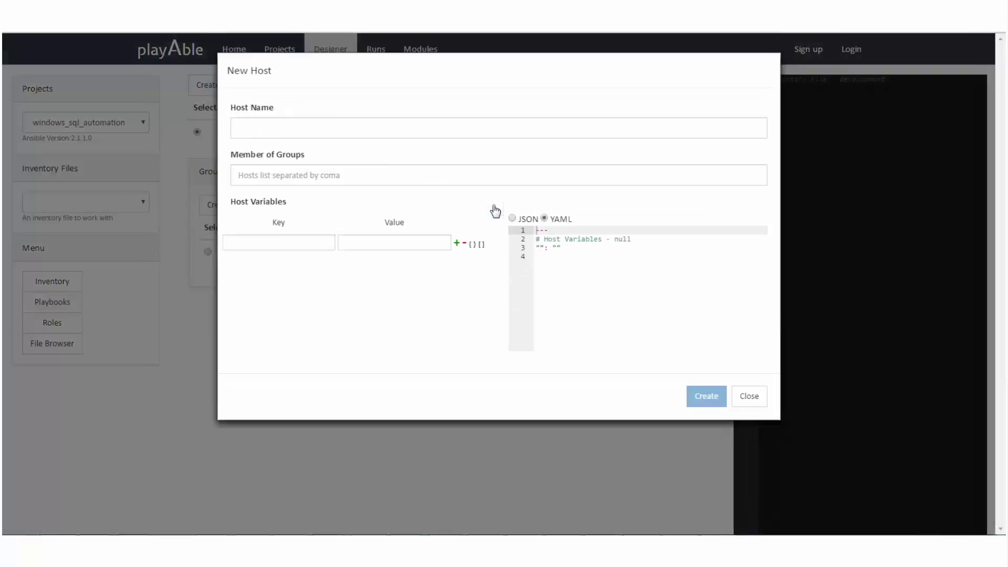
left_click(275, 128)
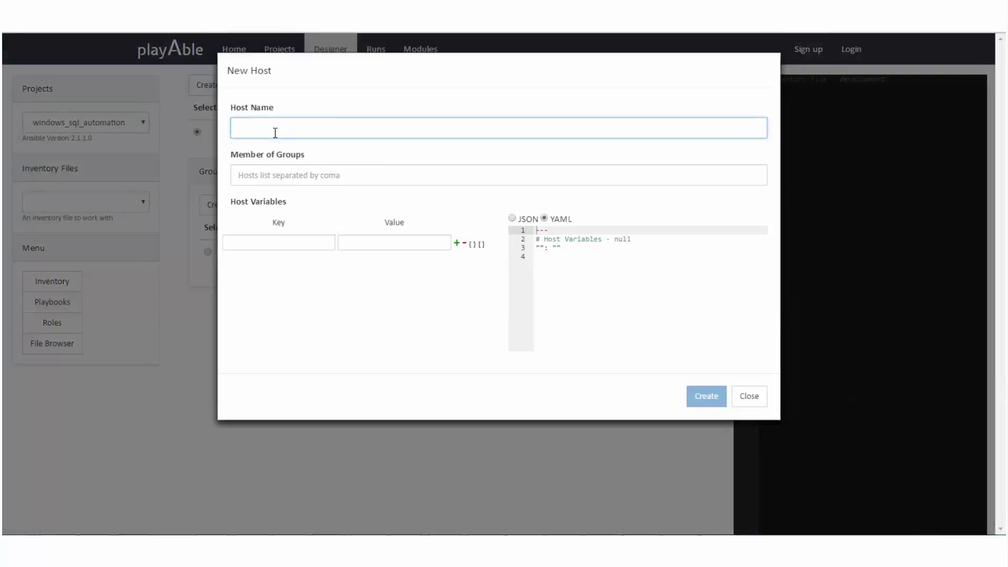
type("ovf_d")
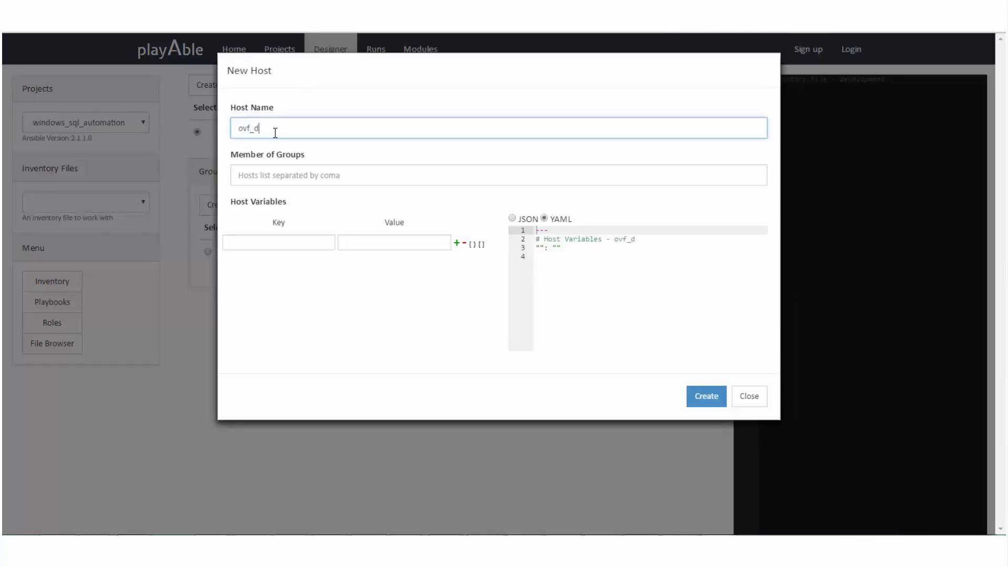
type("eploy_controller")
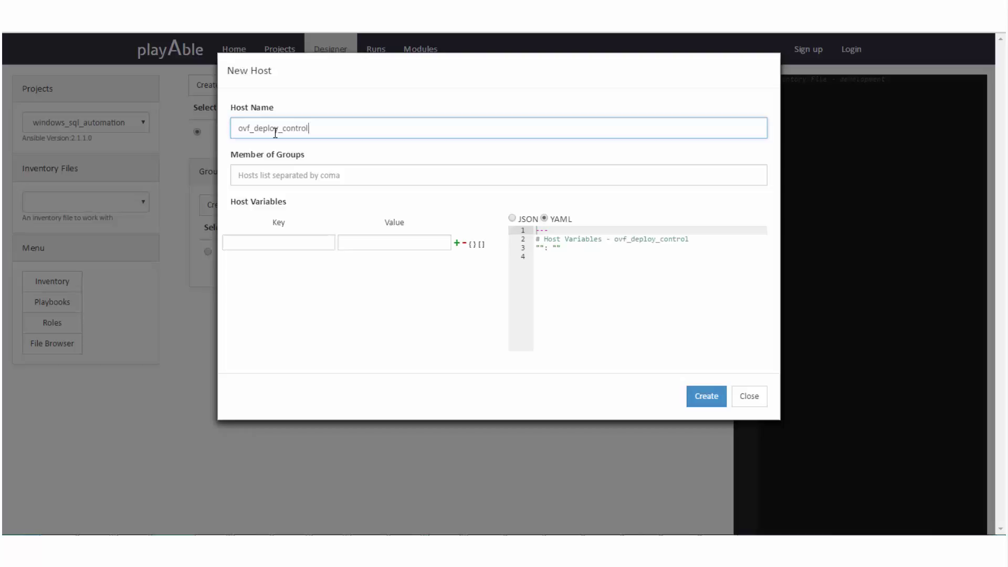
key("Tab")
left_click(278, 242)
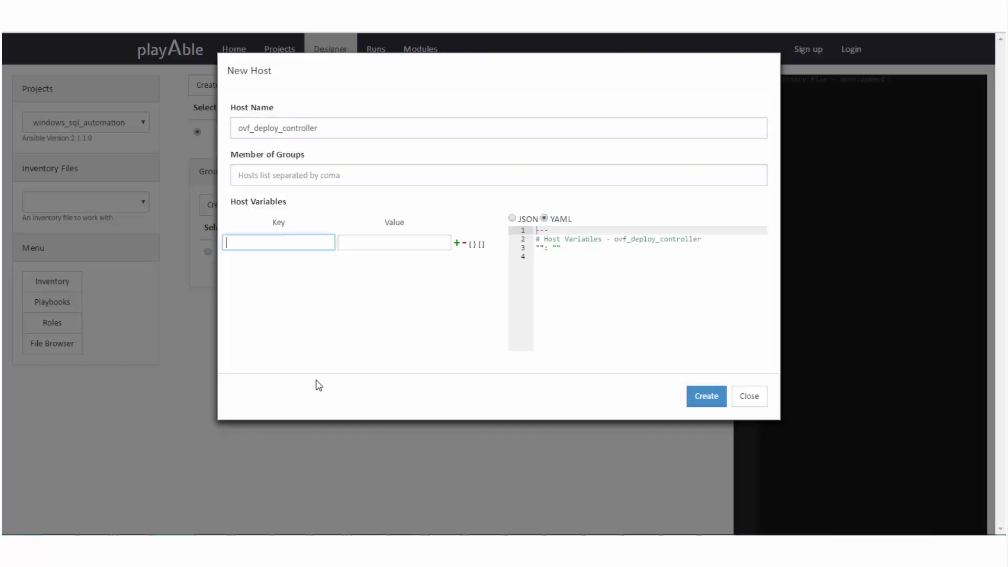
type("ansible_connection")
key("Tab")
type("local")
left_click(456, 242)
type("vcenter_hostname")
key("Tab")
left_click(456, 271)
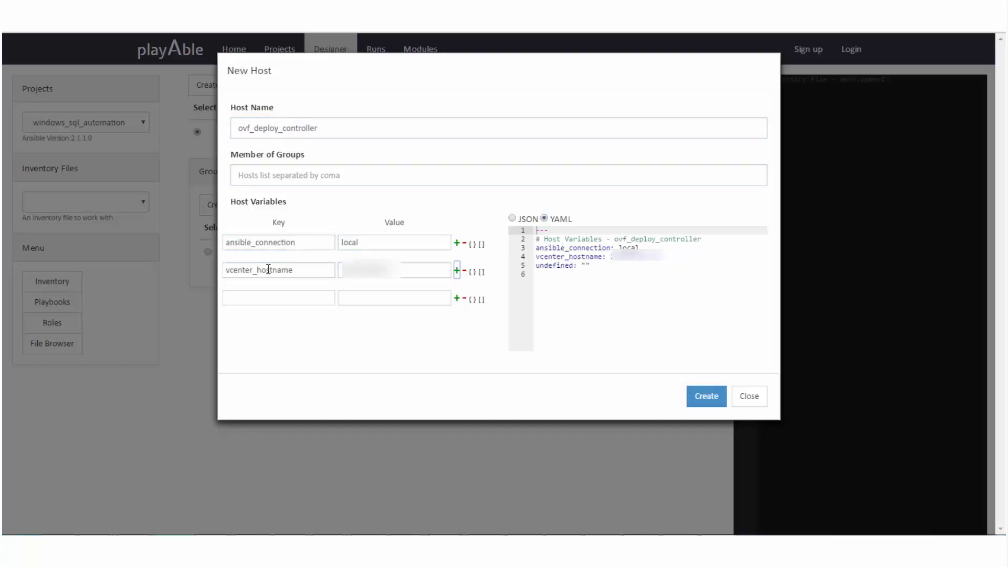
type("vcenter_username")
Add the vcenter_username, windows_template and other vCenter host variables, then create the host.
key("Tab")
type("administrator@vsphere.localvcenter_password")
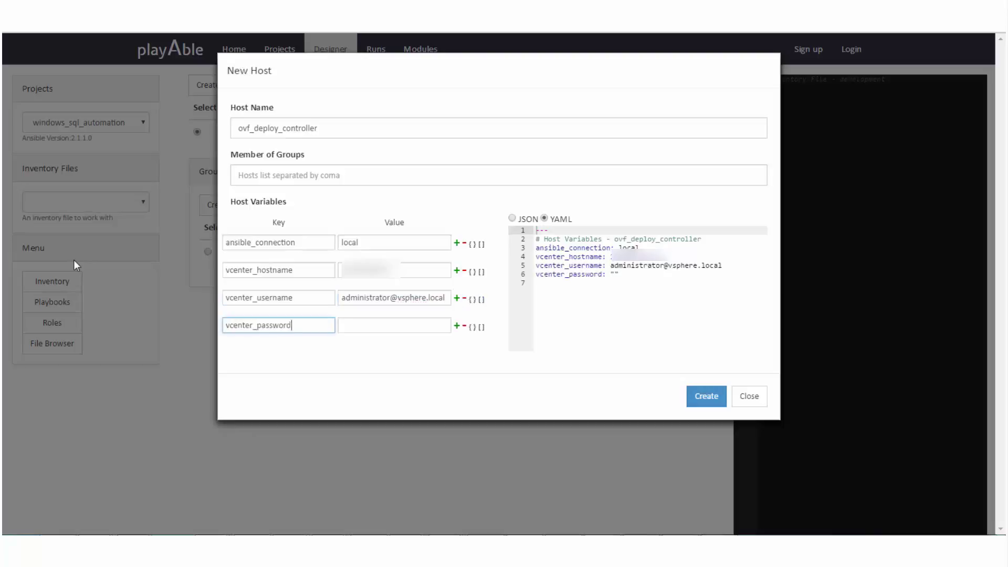
key("Tab")
key("Tab")
type("Datacenter1")
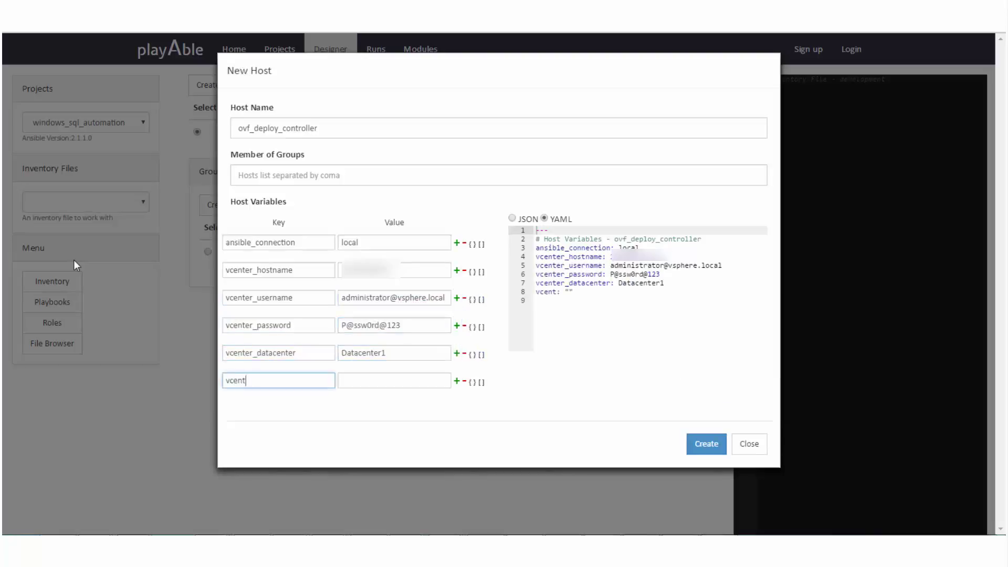
type("vcenter_clusterCluster1vcen")
key("BackSpace")
key("BackSpace")
key("BackSpace")
type("windows_template")
key("Tab")
type("Windows Server 2012 Template")
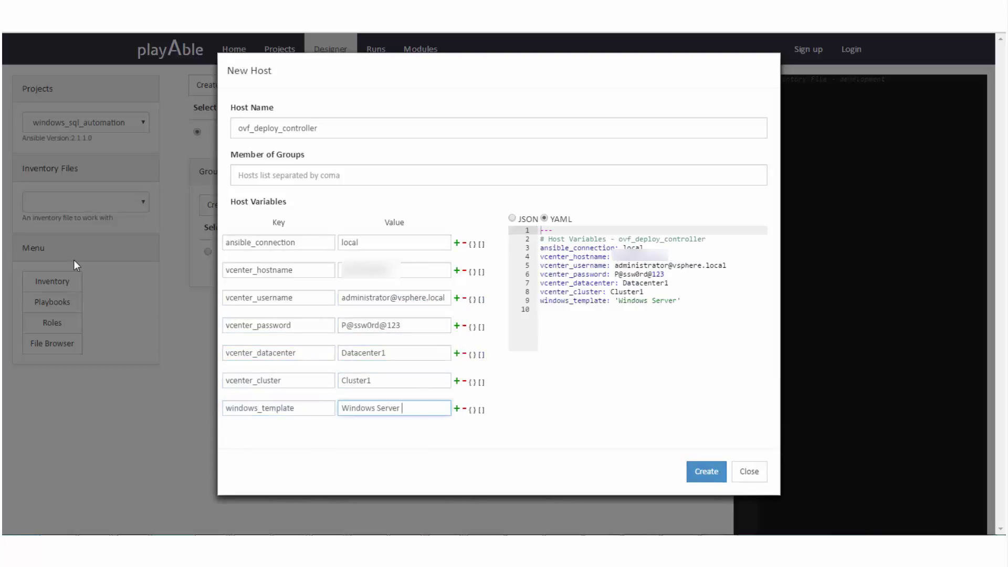
left_click(456, 409)
key("Return")
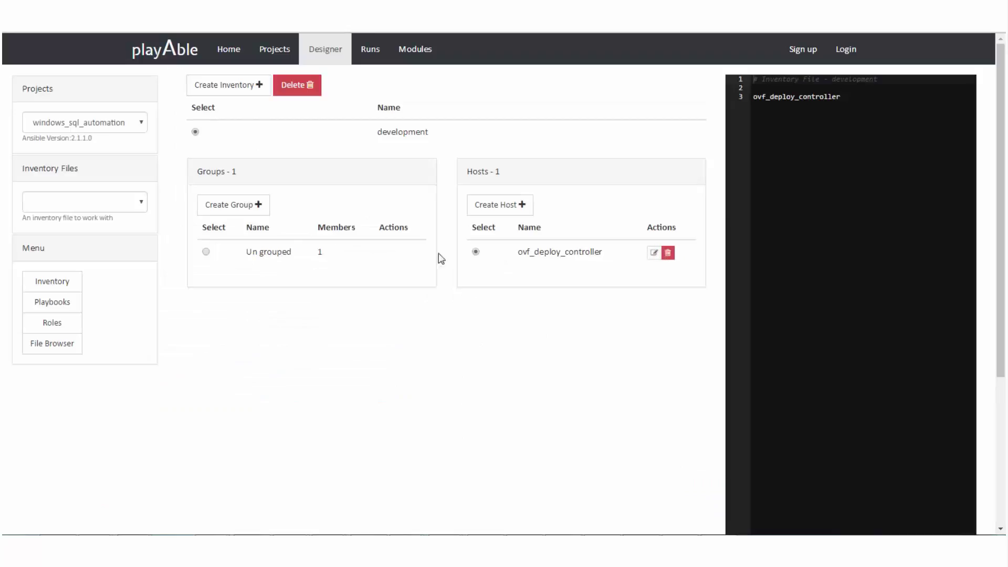
Create group sql_servers with a db_drive variable.
left_click(236, 202)
left_click(277, 127)
type("sql_servers")
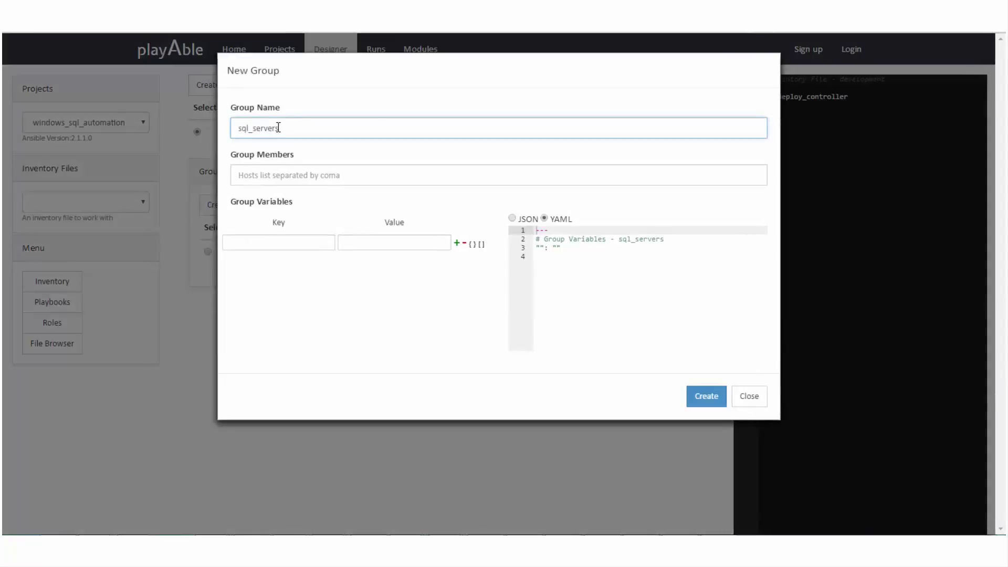
left_click(285, 242)
type("sql_")
key("BackSpace")
key("BackSpace")
key("BackSpace")
type("db_drive")
key("Tab")
type("e")
key("Return")
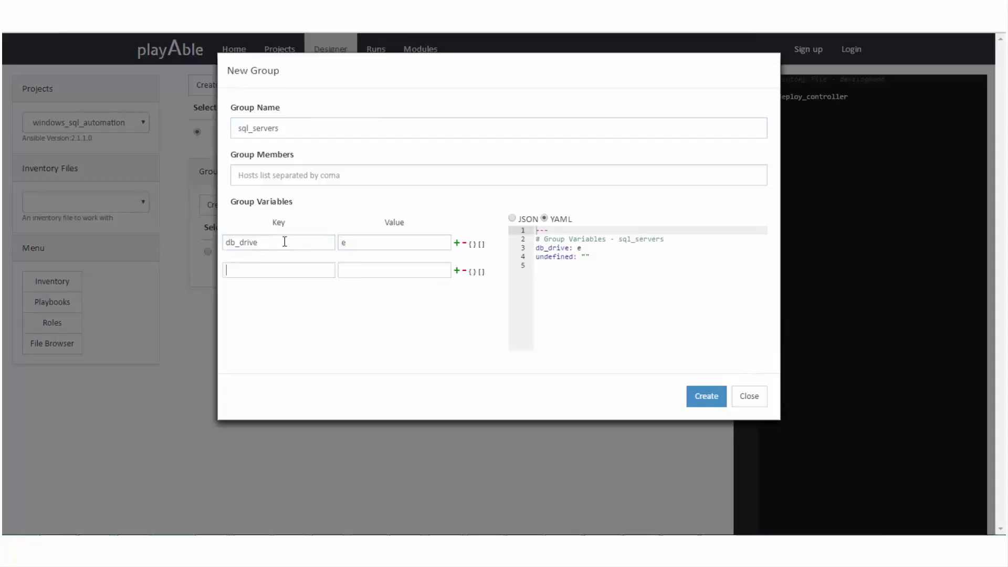
type("logs_drive")
left_click(343, 242)
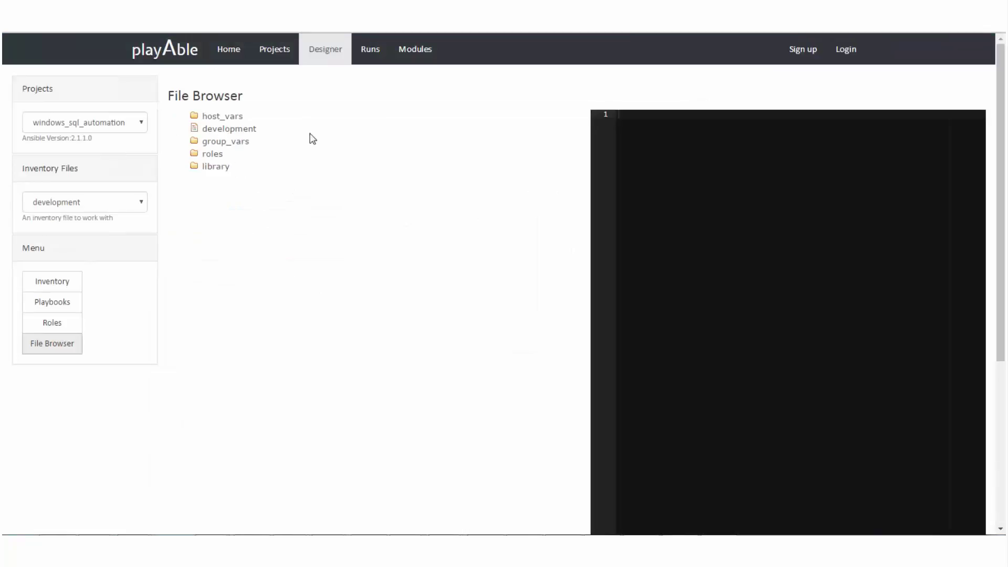
Review the ovf_deploy_controller, sql_server1 and sql_servers variable files, then go to Playbooks.
left_click(229, 128)
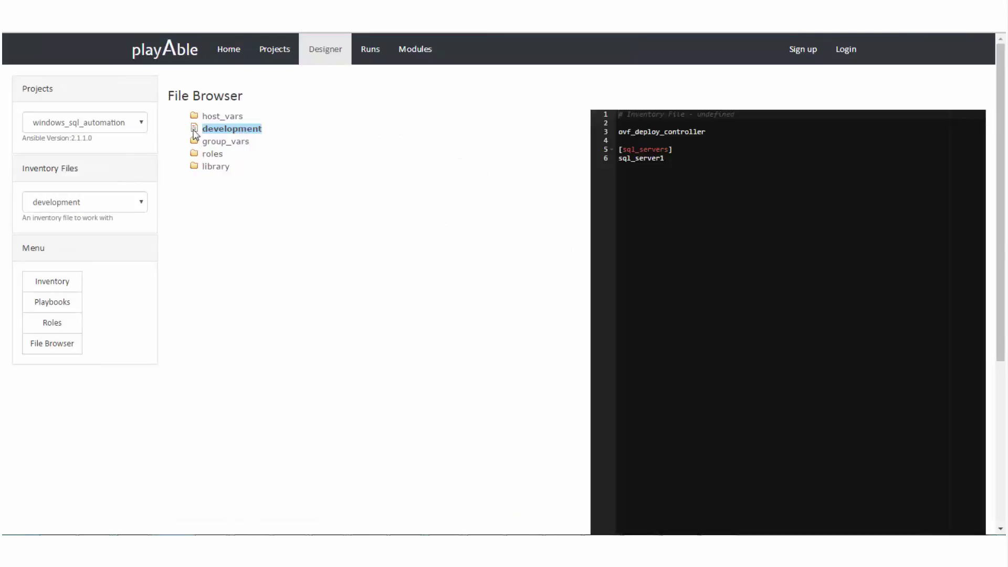
left_click(195, 116)
left_click(248, 131)
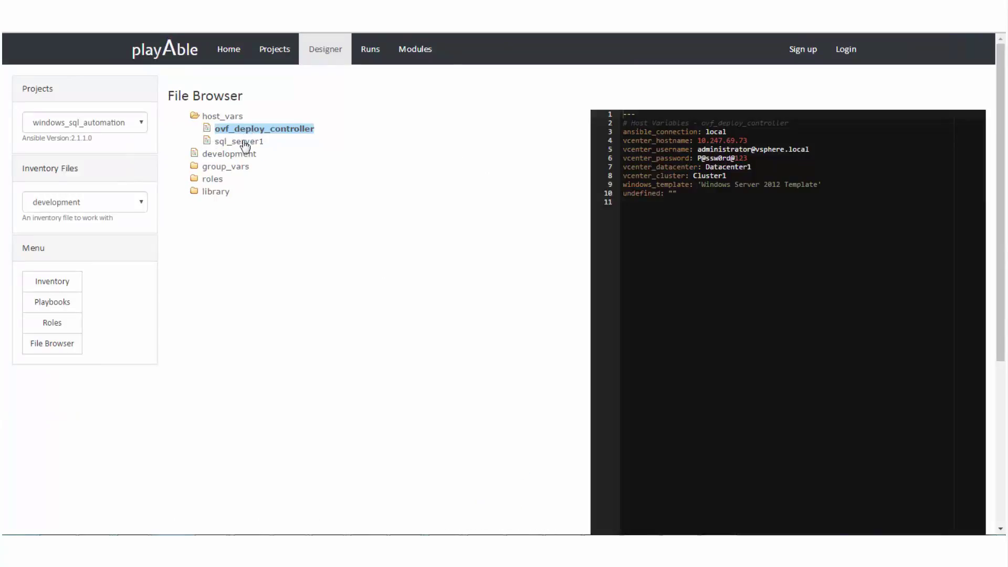
left_click(237, 142)
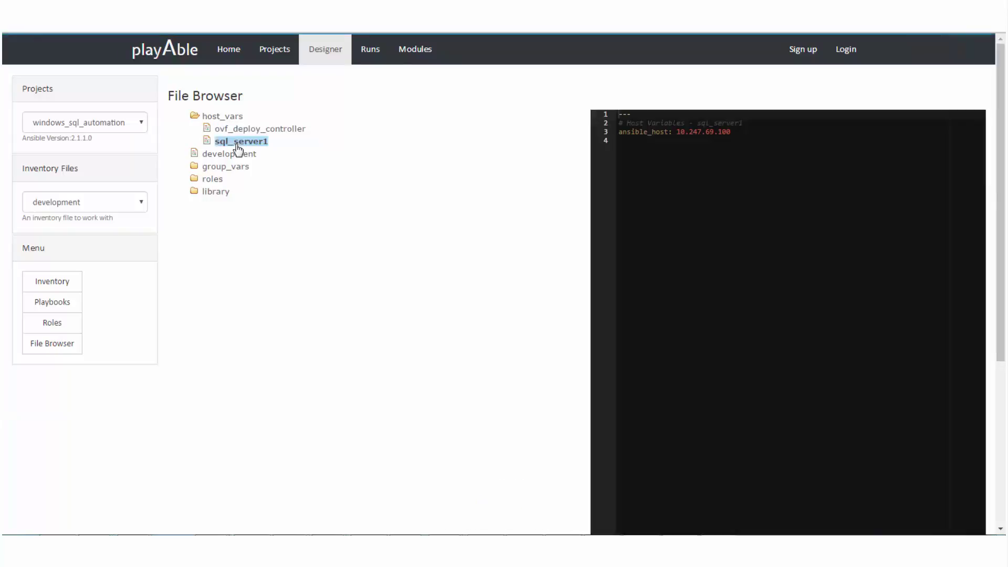
left_click(195, 166)
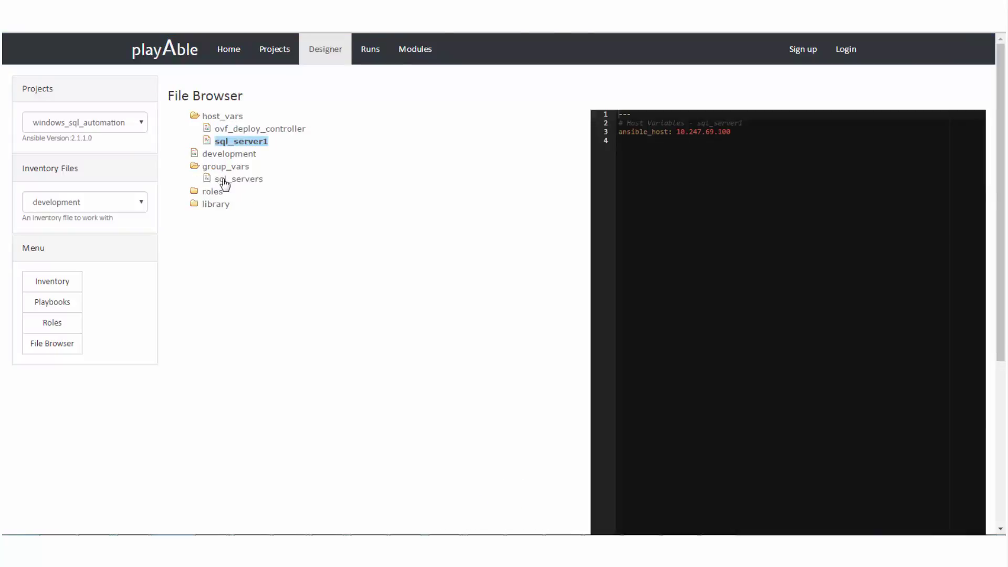
left_click(233, 179)
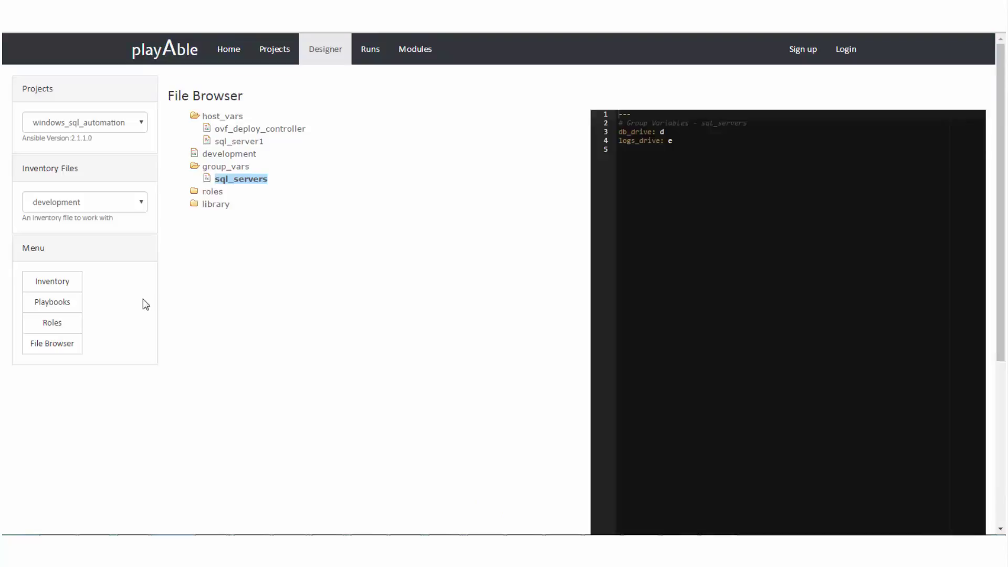
left_click(52, 302)
Create the sql_servers playbook and show its plays.
left_click(239, 119)
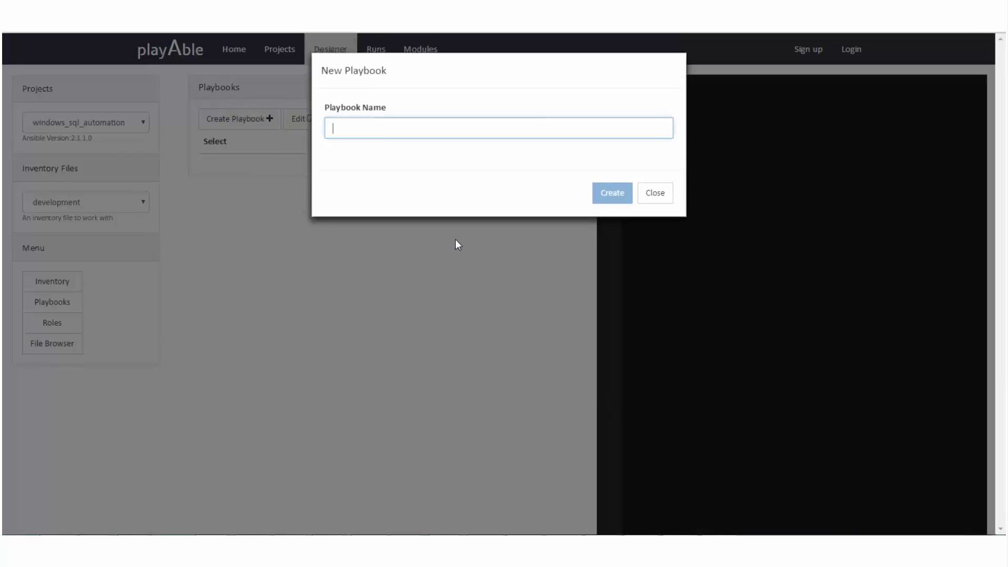
type("sql_servers")
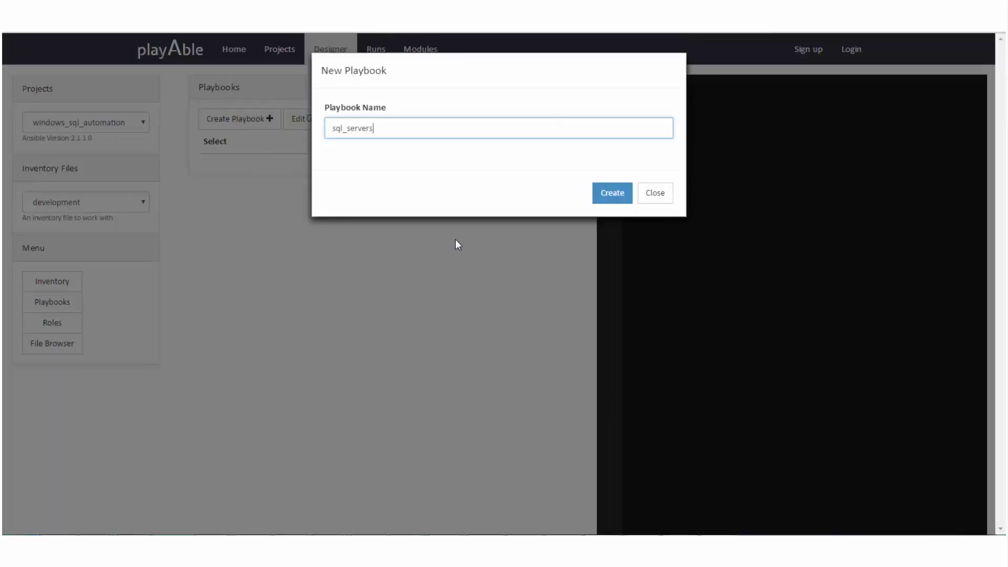
key("Return")
left_click(210, 168)
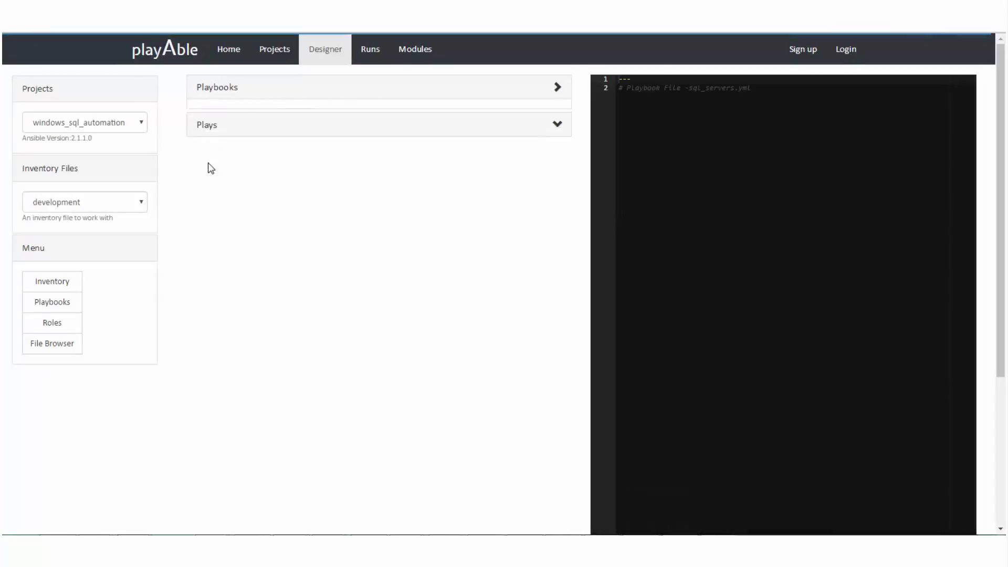
left_click(215, 184)
Add play depoy_windows_servers, same tag, on development inventory host ovf_deploy_controller, and save.
left_click(292, 129)
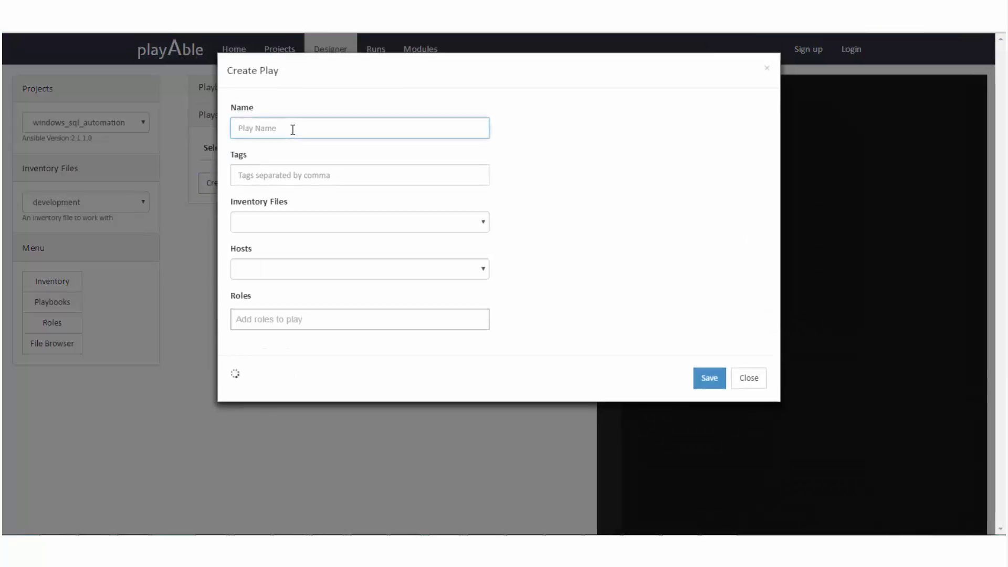
type("depoy_windows_servers")
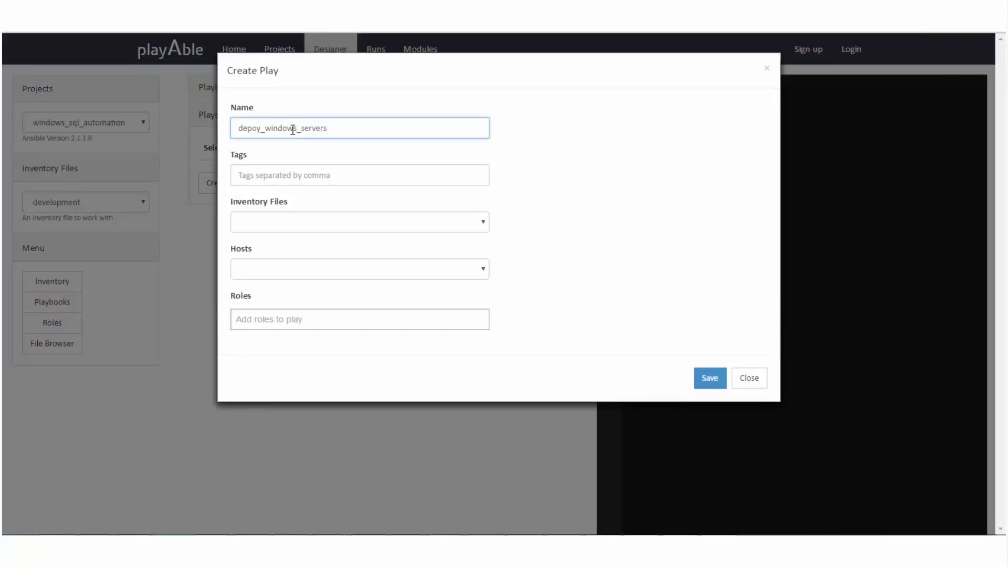
key("Tab")
type("depoy_windows_servers")
left_click(359, 223)
left_click(287, 236)
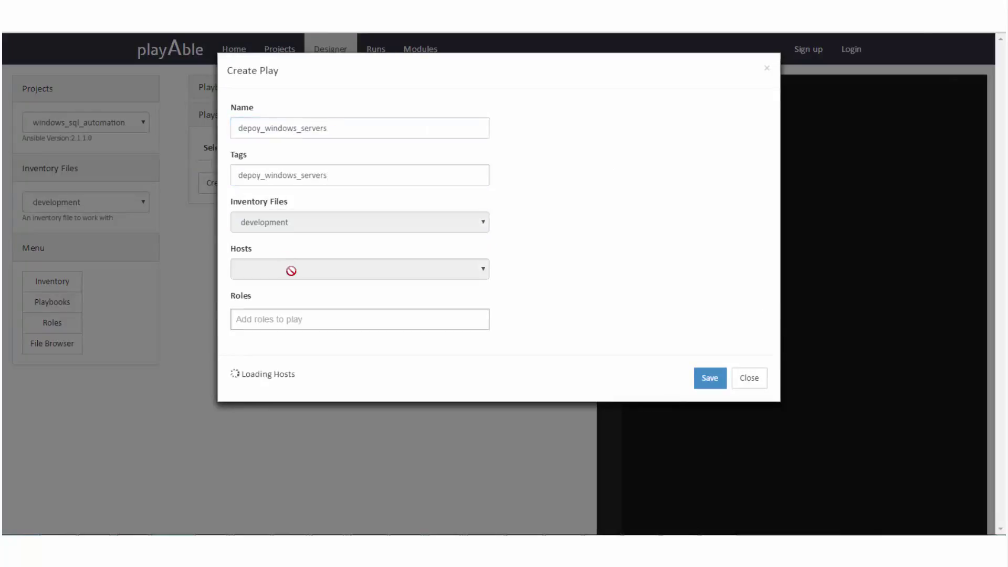
left_click(360, 268)
left_click(288, 297)
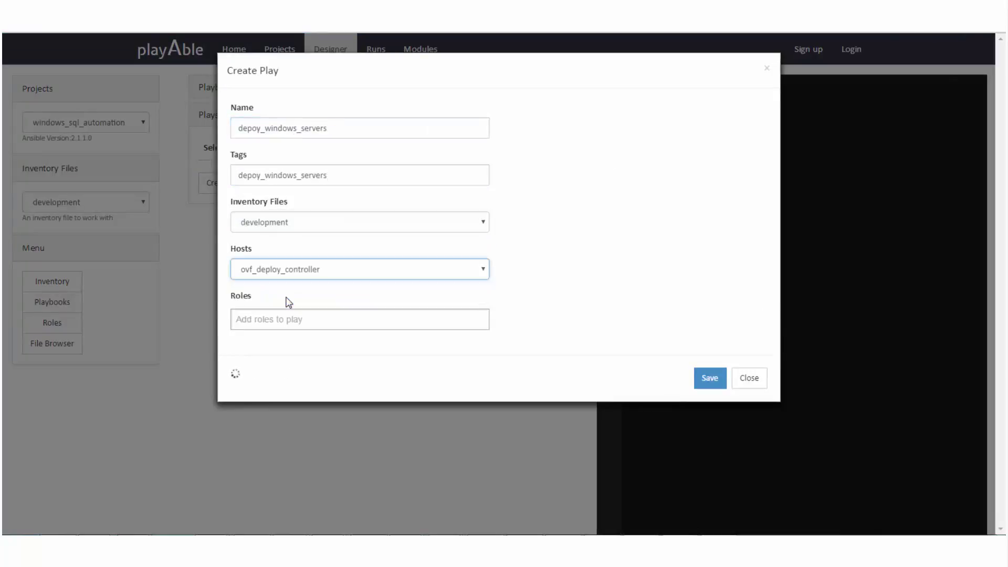
left_click(710, 378)
left_click(207, 173)
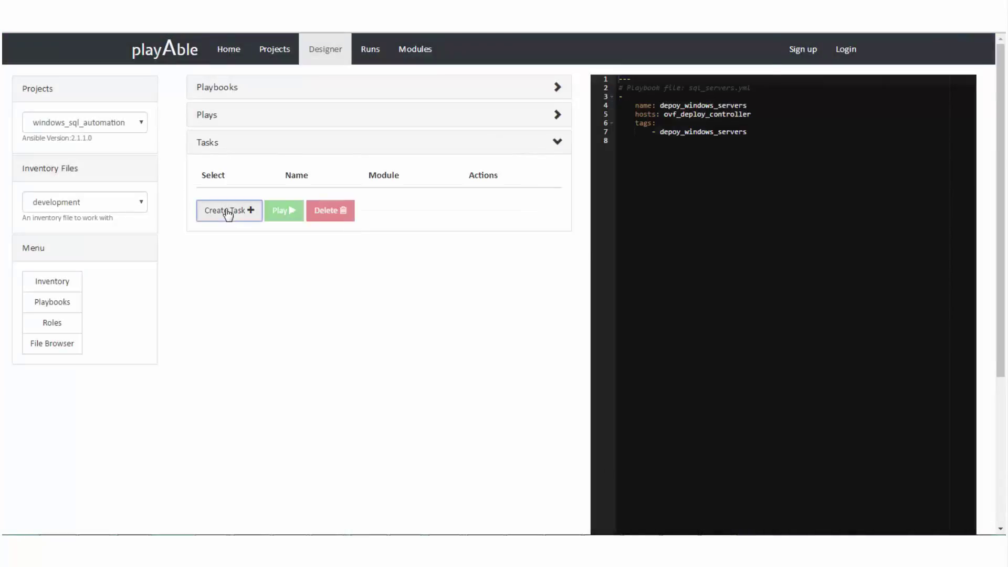
Create task deploy_windows_from_template, tagged the same, using the vsphere_guest module.
left_click(228, 210)
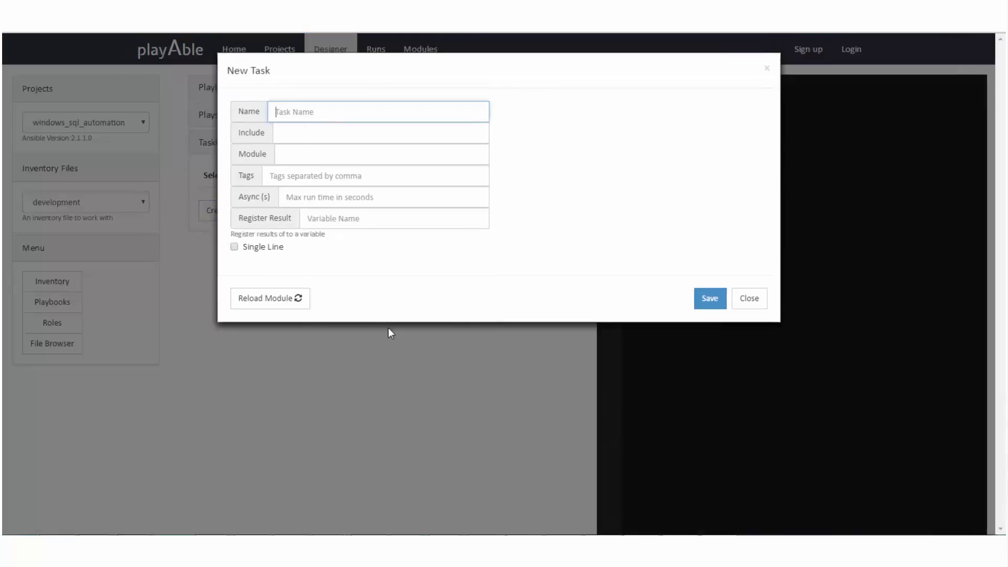
type("deploy_windows_from_tem")
type("plate")
key("ctrl+a")
key("ctrl+c")
left_click(326, 174)
key("ctrl+v")
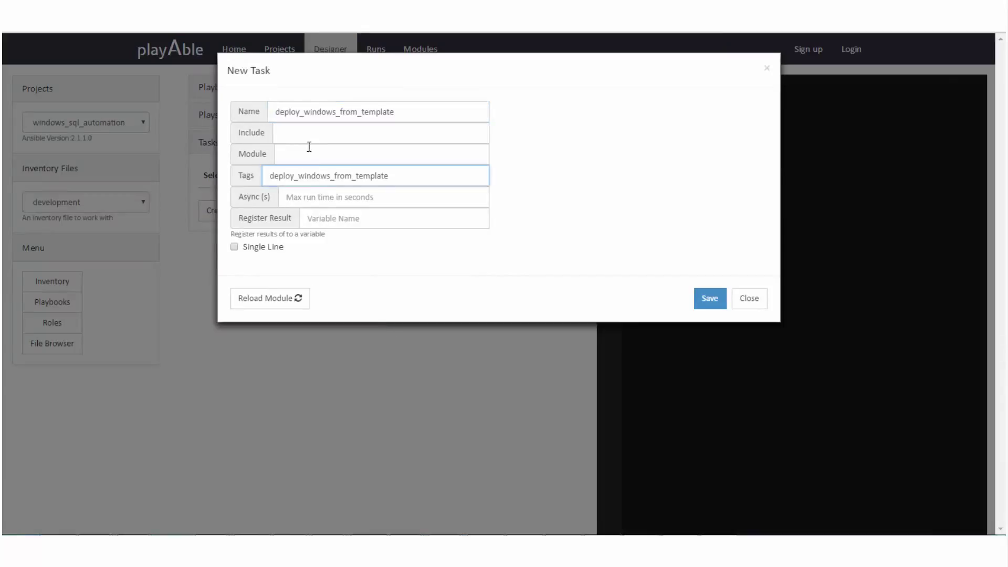
left_click(309, 148)
type("vm")
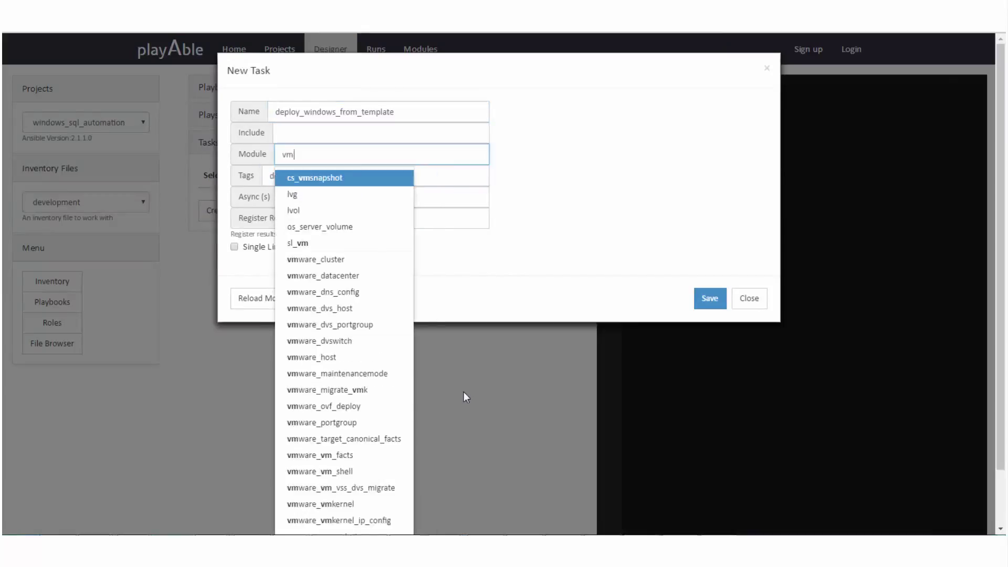
type("ware")
key("ctrl+a")
type("vsphere")
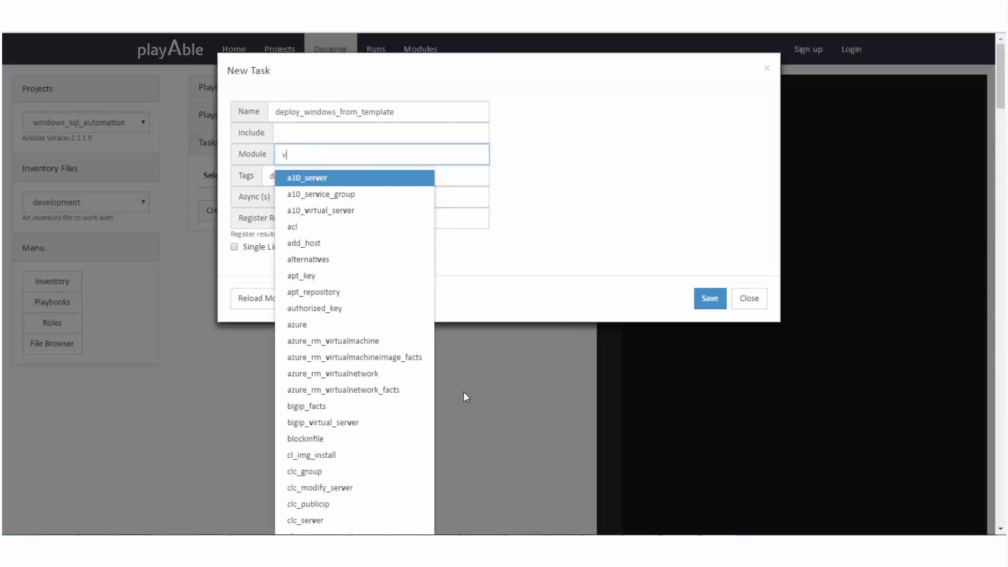
left_click(327, 227)
scroll(353, 234, "down", 2)
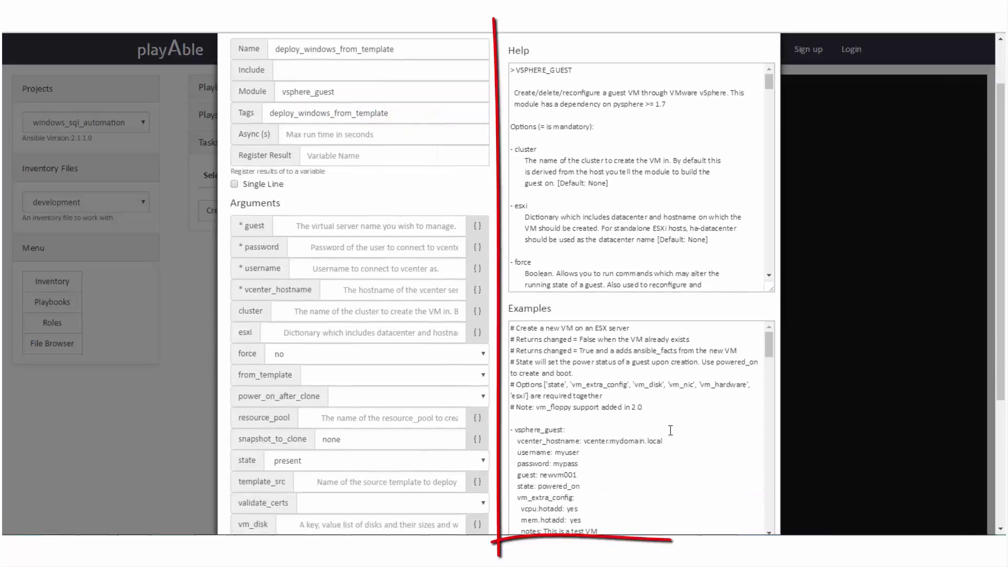
Set guest to sql_server1, password to vcenter_password and username to vcenter_username.
left_click(308, 224)
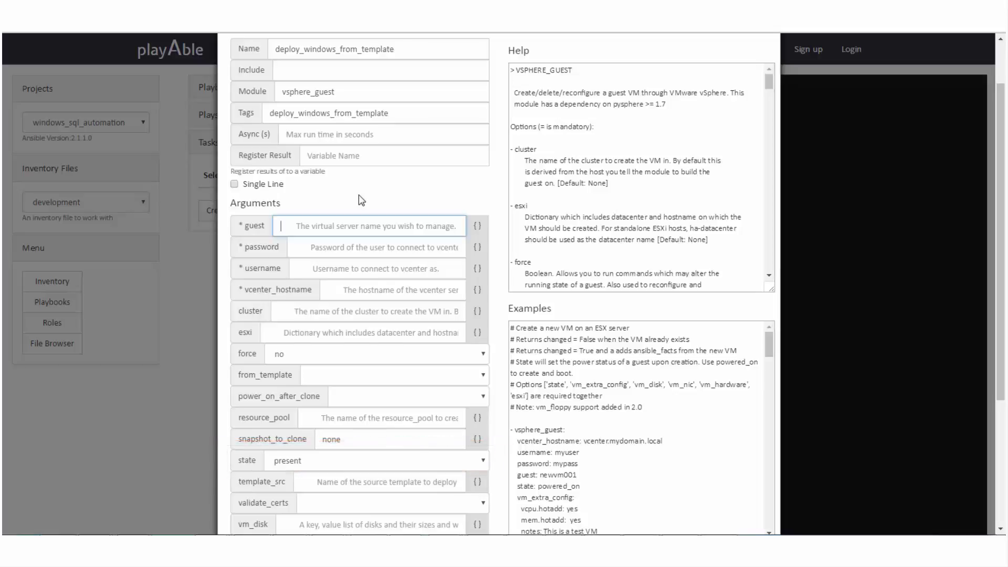
type("sql")
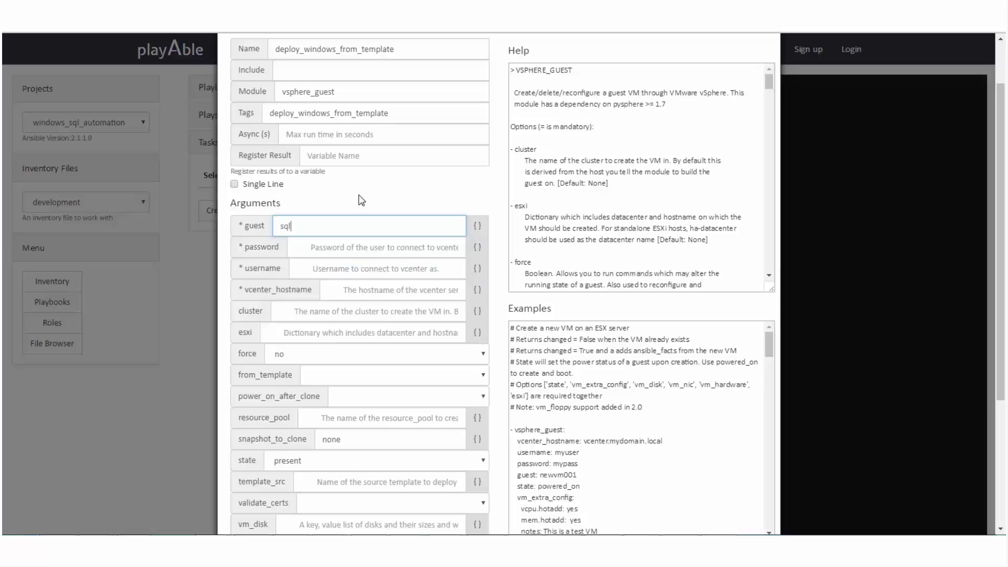
type("_server1")
left_click(347, 247)
type("{{")
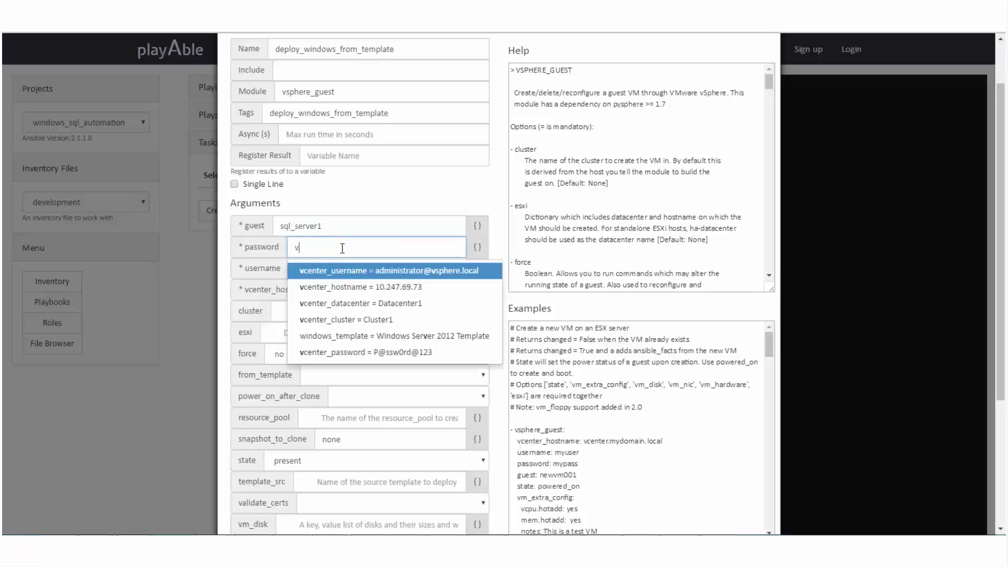
key("Down")
key("Down")
key("Down")
key("Return")
left_click(339, 268)
type("{{")
key("Return")
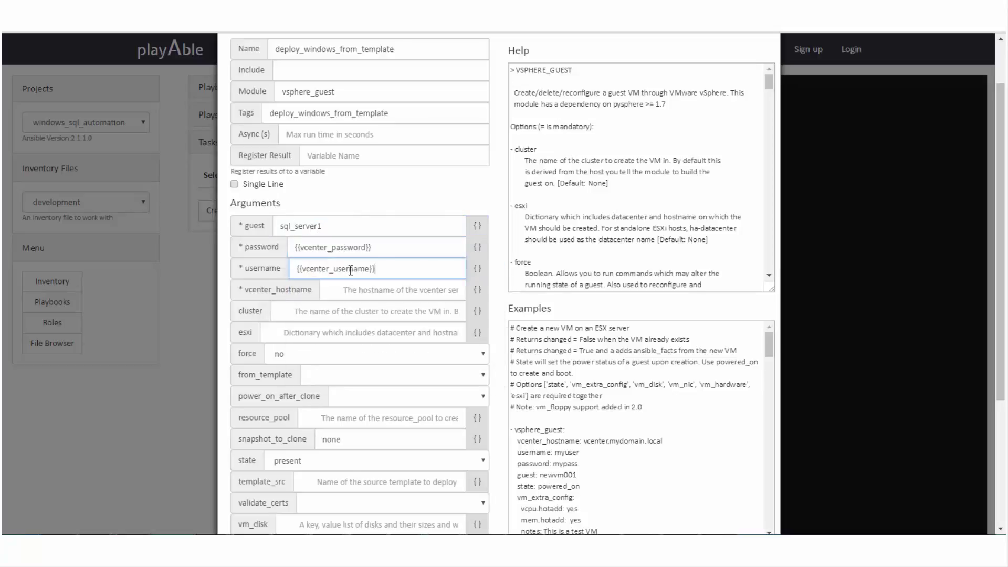
Set vcenter_hostname and cluster to the vcenter_hostname and vcenter_cluster variables.
left_click(350, 289)
type("vcenter")
key("Down")
key("Return")
left_click(331, 311)
type("{{")
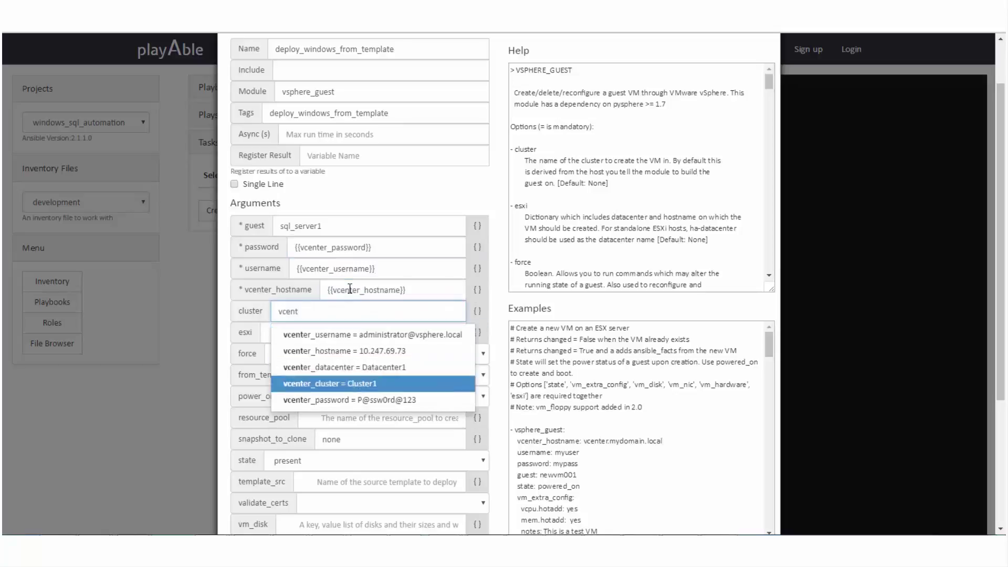
key("Down")
key("Down")
key("Down")
key("Return")
left_click(314, 333)
scroll(623, 390, "down", 5)
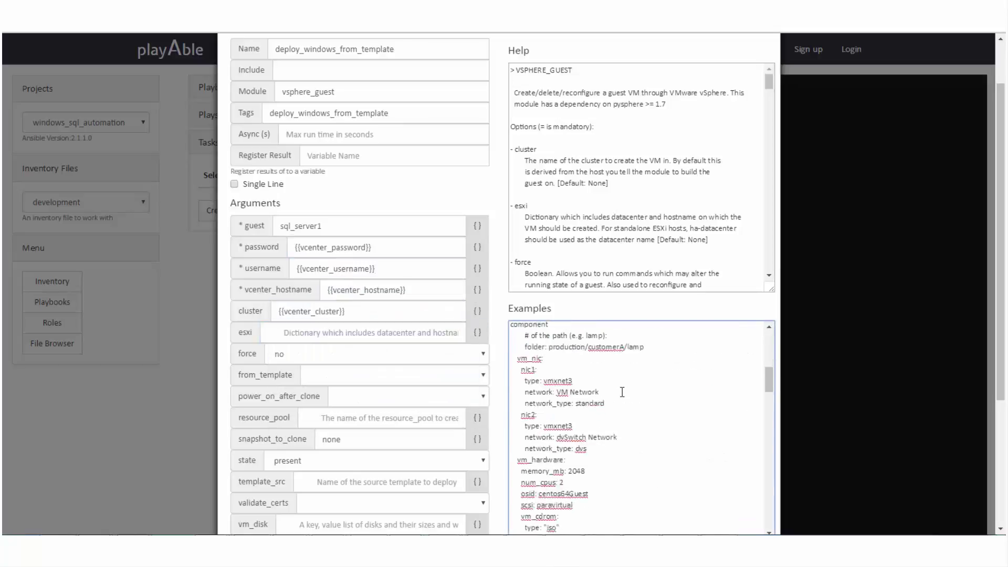
scroll(623, 390, "down", 3)
left_click_drag(524, 350, 638, 363)
double_click(540, 351)
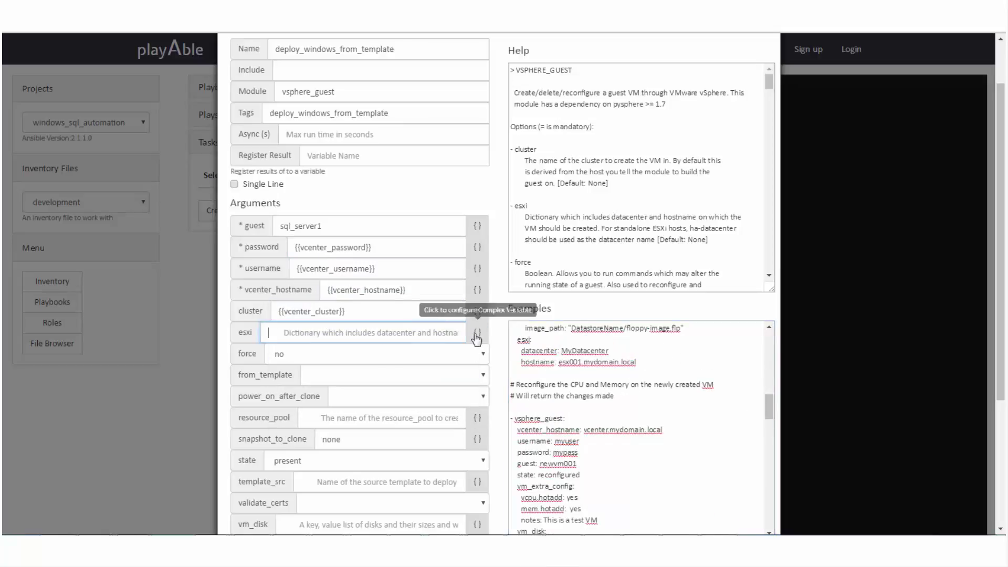
Give esxi a datacenter of vcenter_datacenter and a hostname of vcenter_cluster.
left_click(477, 333)
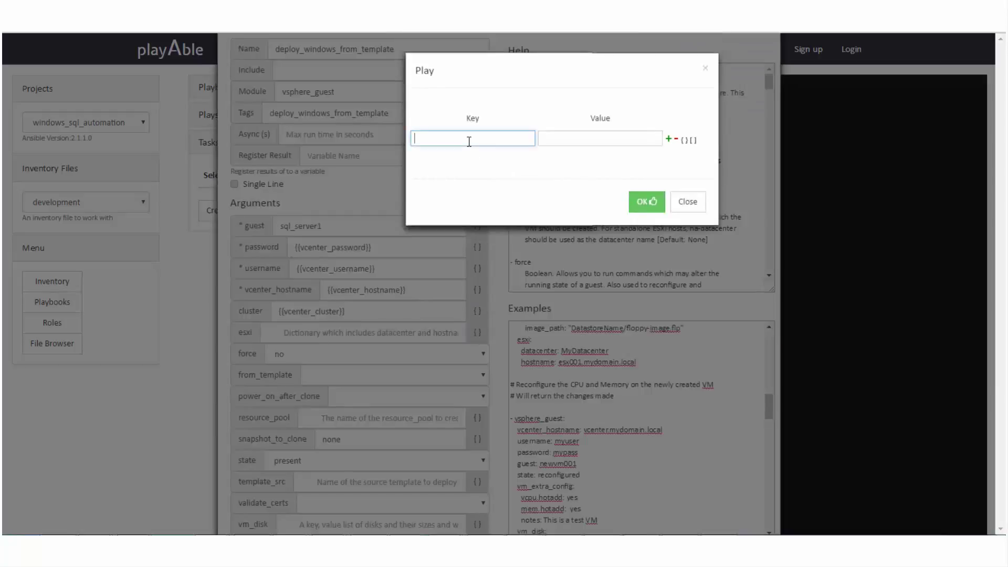
type("datacenter")
left_click(598, 138)
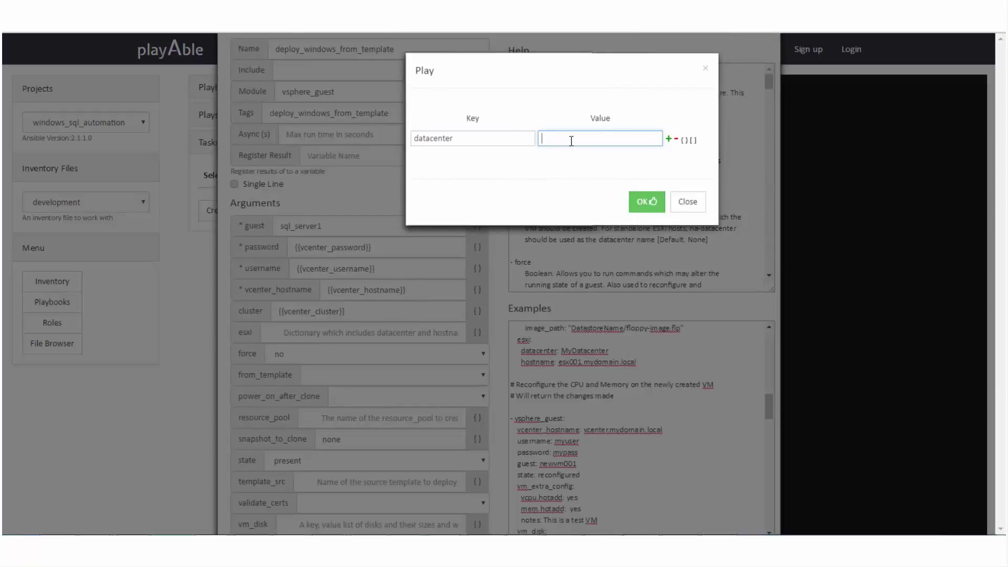
type("{{")
key("Down")
key("Return")
left_click(669, 139)
left_click(473, 166)
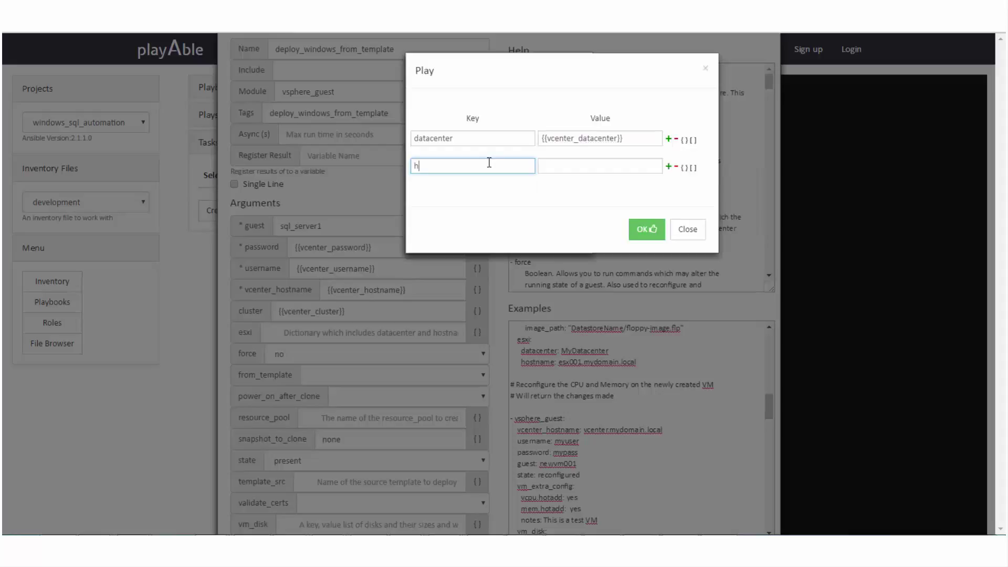
type("hostname")
key("Tab")
type("hos")
key("BackSpace")
key("BackSpace")
key("BackSpace")
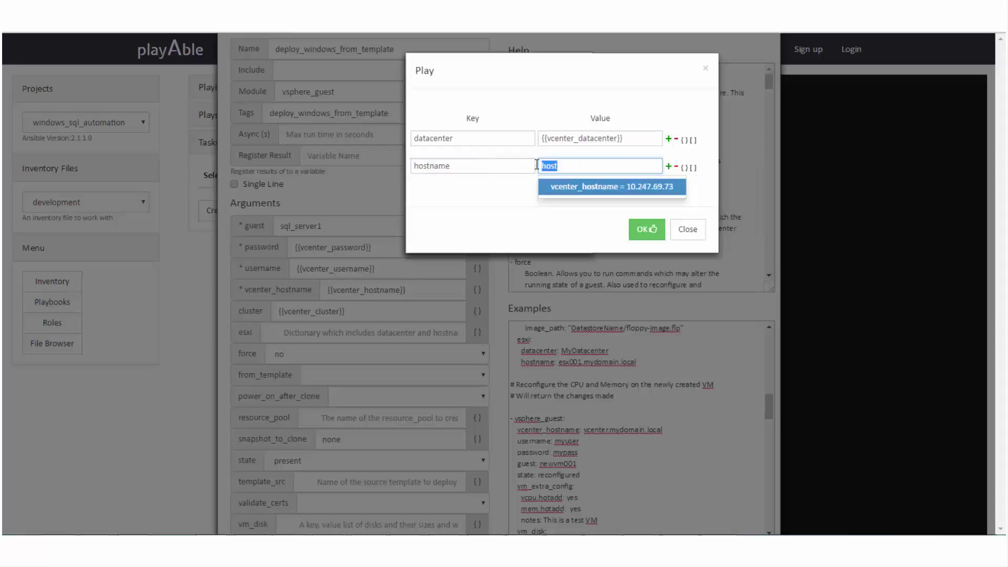
type("{{")
key("Down")
key("Down")
key("Return")
left_click(646, 230)
scroll(441, 252, "down", 4)
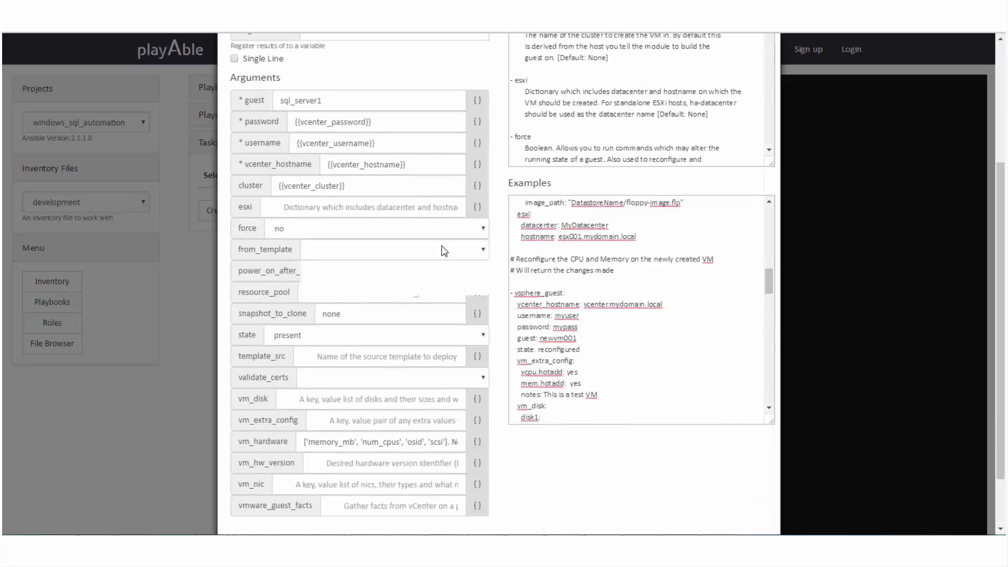
Set from_template and power_on_after_clone to yes, template_src to windows_template, and save.
left_click(395, 249)
left_click(355, 276)
left_click(406, 270)
left_click(354, 296)
left_click(387, 356)
type("win")
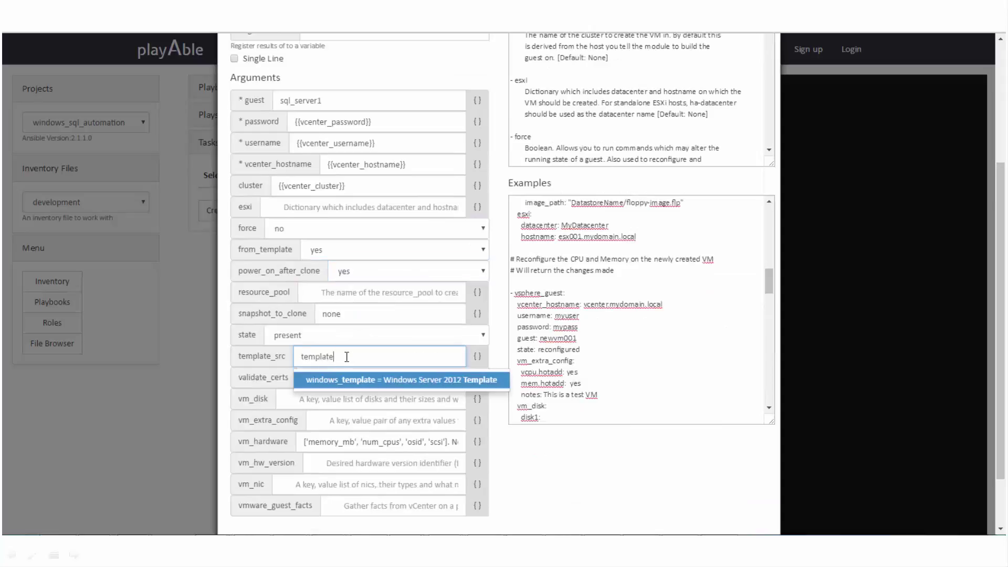
left_click(379, 382)
scroll(511, 457, "down", 2)
scroll(512, 457, "down", 1)
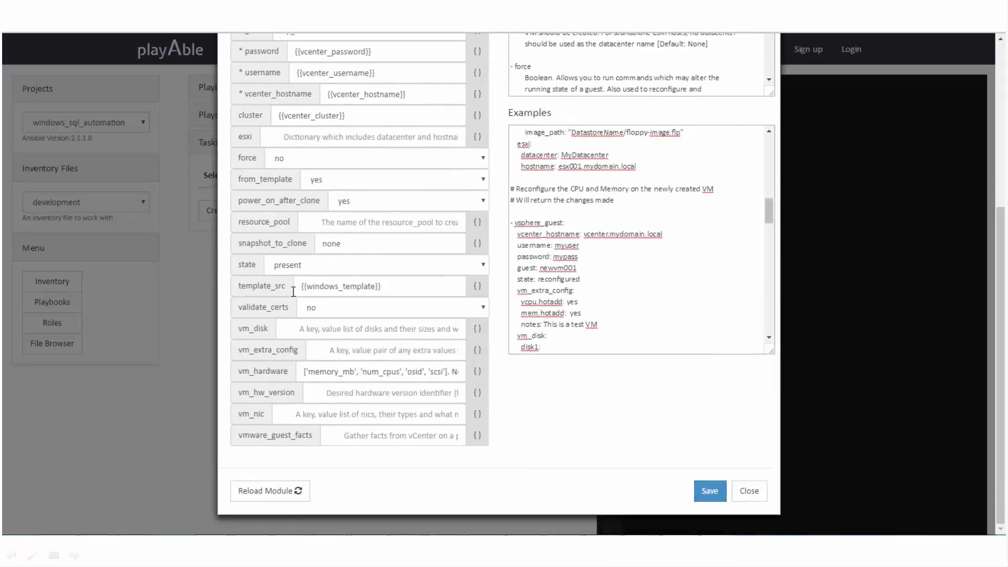
left_click(710, 493)
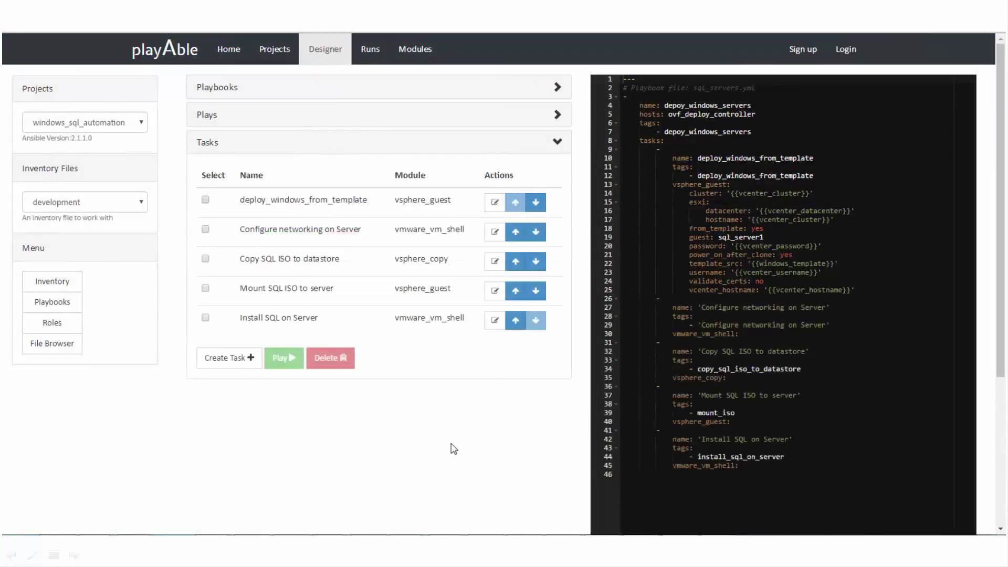
Run only deploy_windows_from_template on the development inventory with check mode off.
left_click(206, 201)
left_click(205, 230)
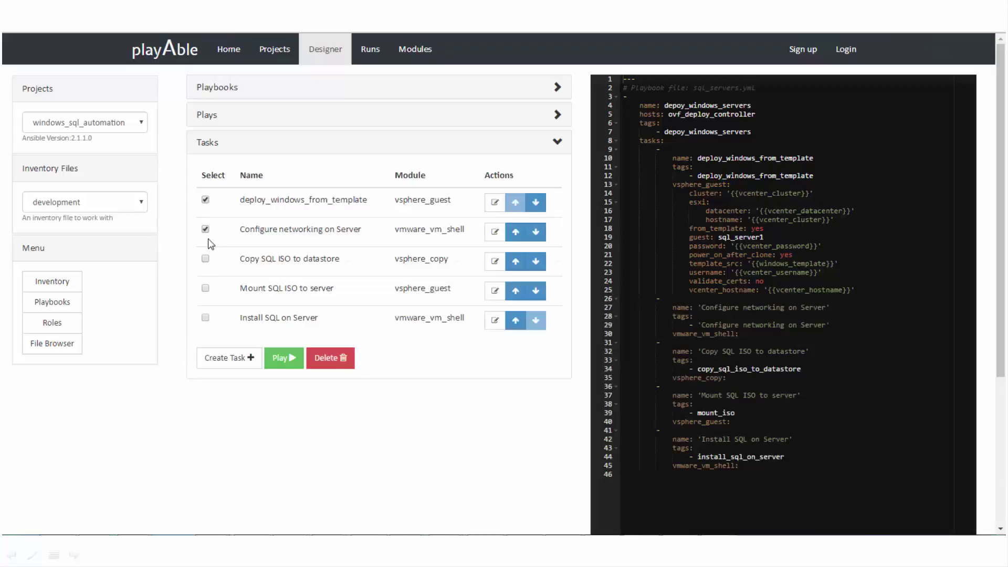
left_click(205, 229)
left_click(284, 358)
left_click(323, 112)
left_click(327, 135)
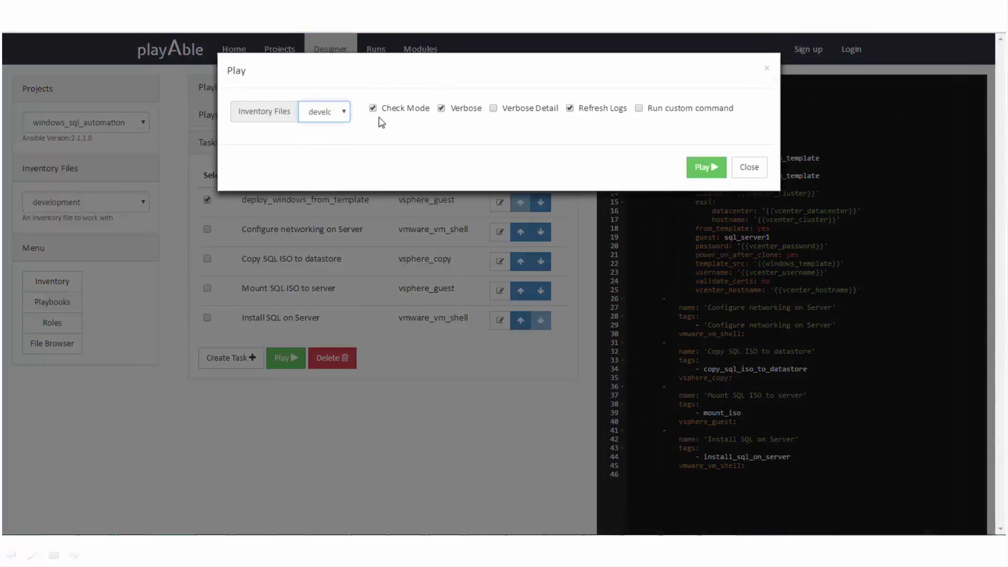
left_click(374, 108)
left_click(705, 167)
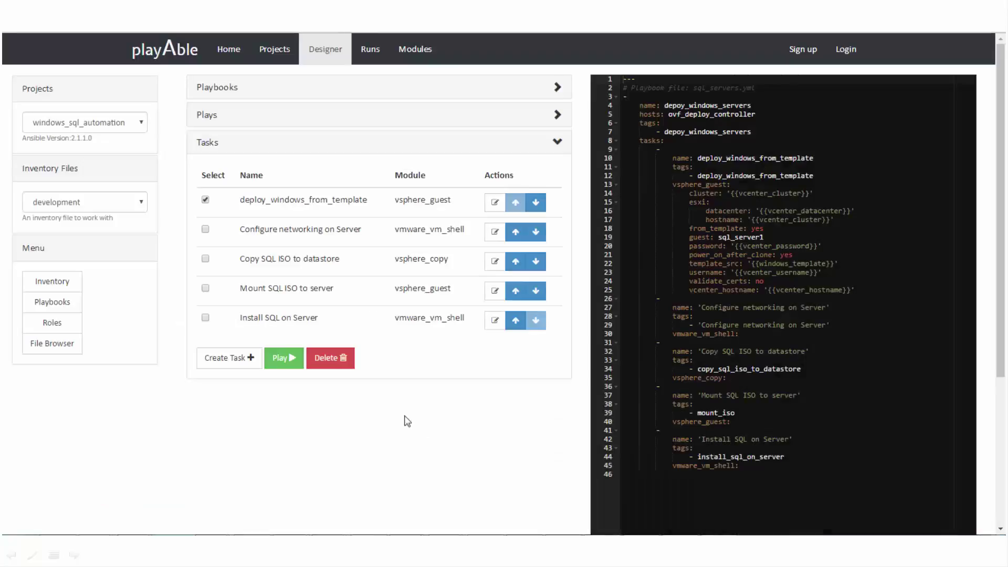
left_click(52, 322)
Create the common role and select it to load its folders.
left_click(229, 118)
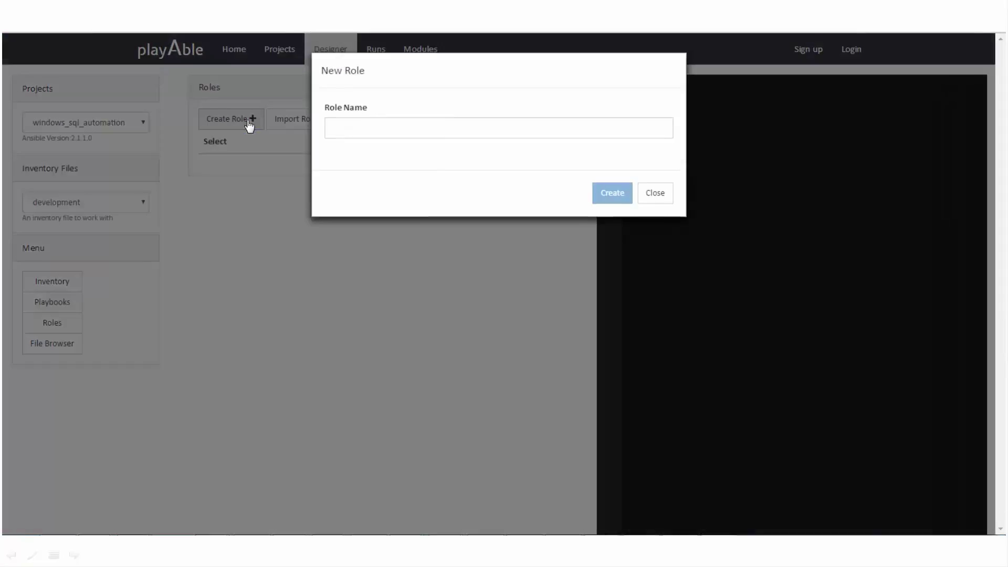
left_click(360, 126)
type("common")
left_click(613, 192)
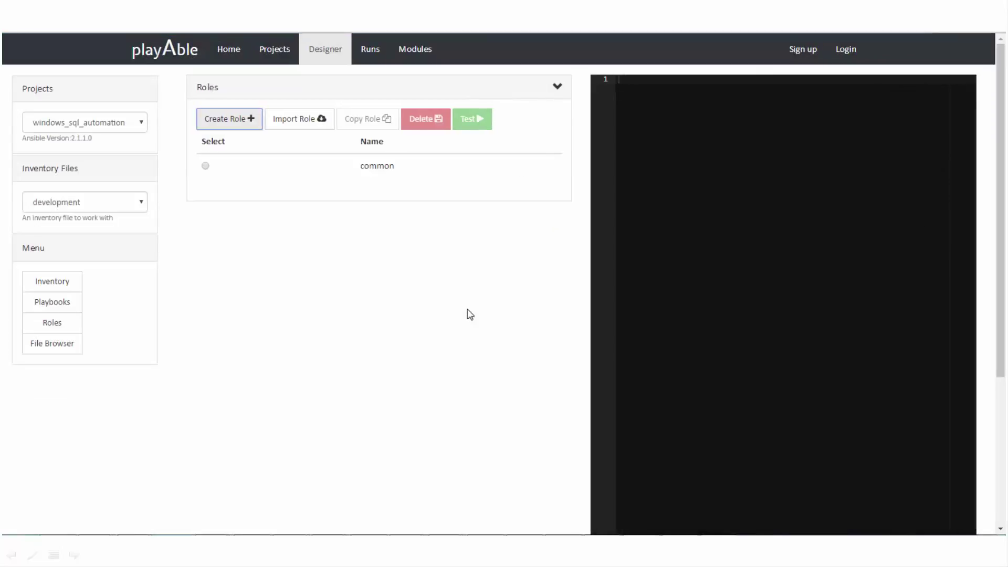
left_click(205, 165)
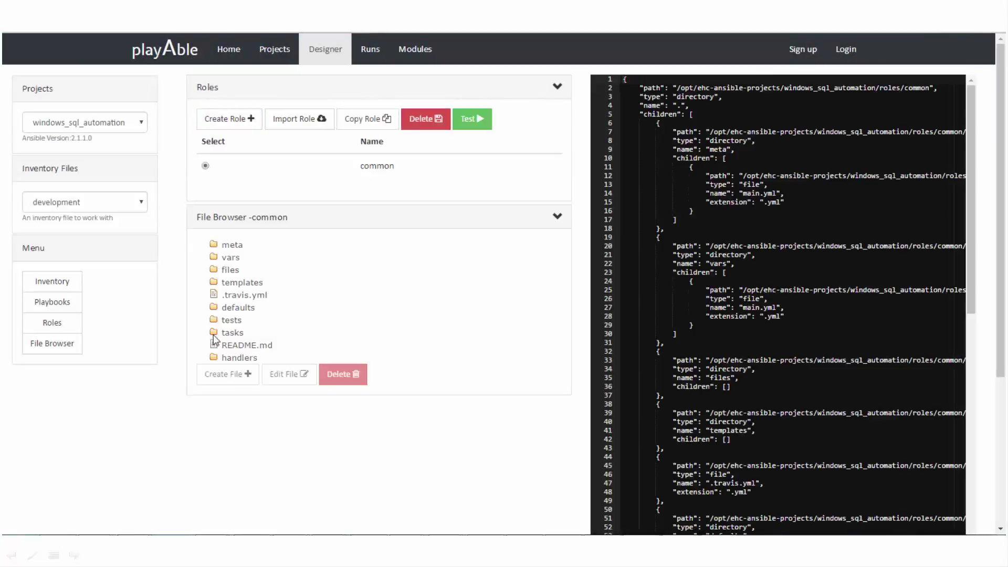
View the common role's README source, vars main.yml and tasks main.yml, and re-expand Roles.
left_click(249, 346)
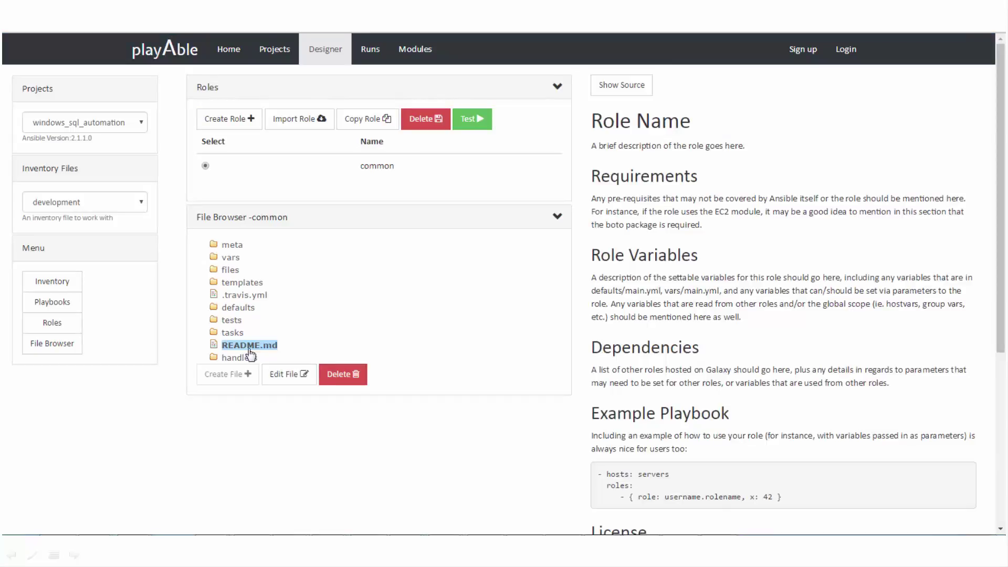
left_click(622, 85)
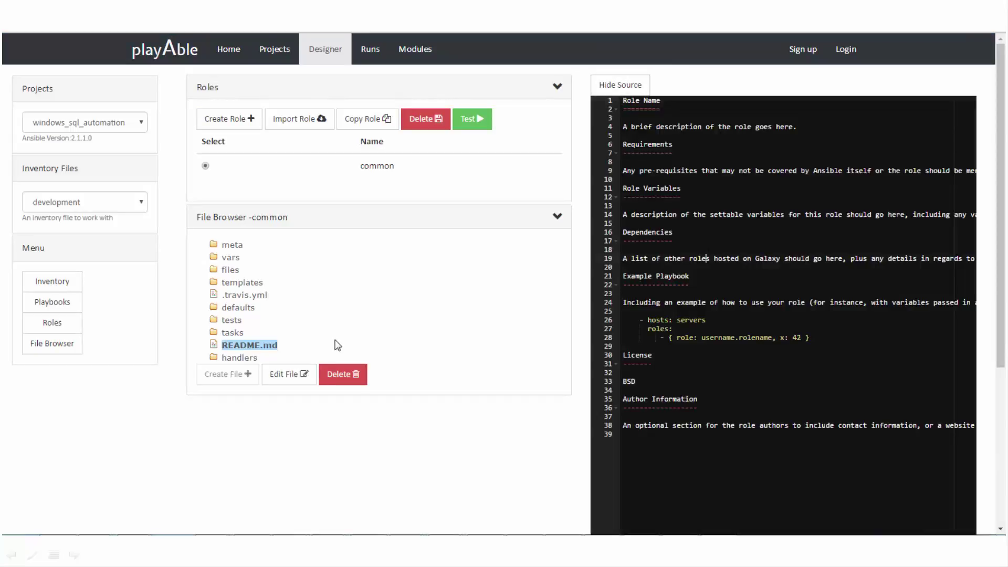
left_click(215, 257)
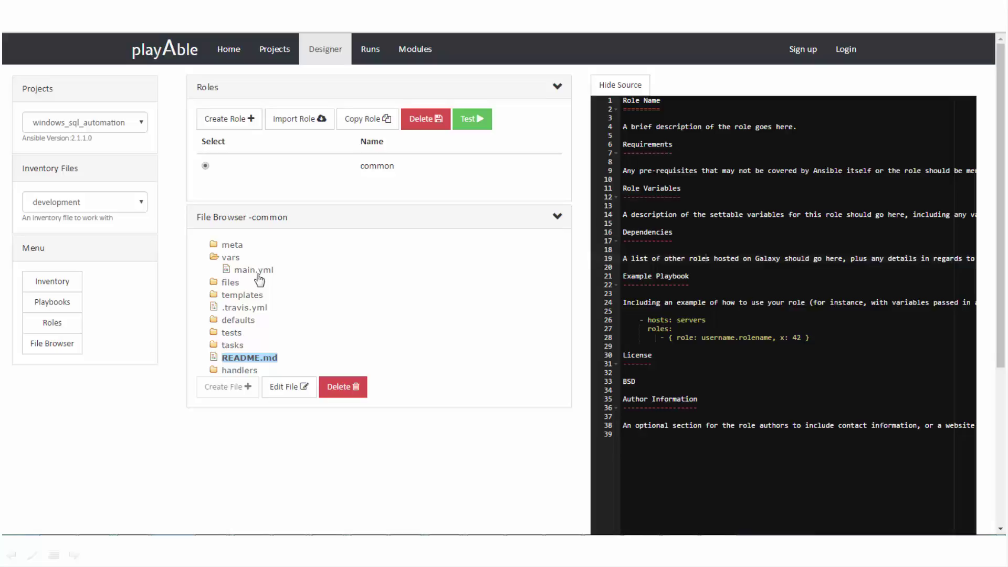
left_click(254, 271)
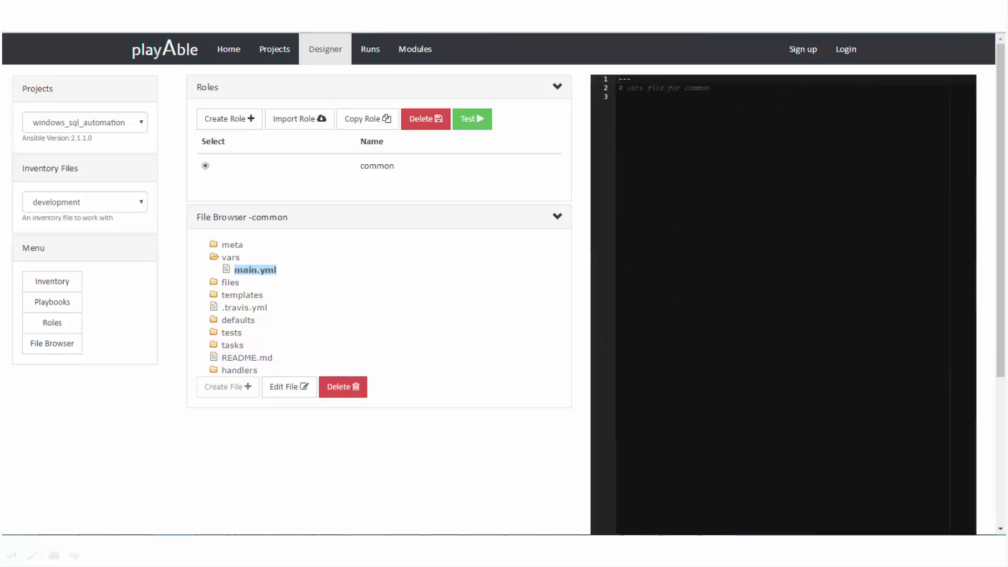
left_click(214, 352)
left_click(252, 358)
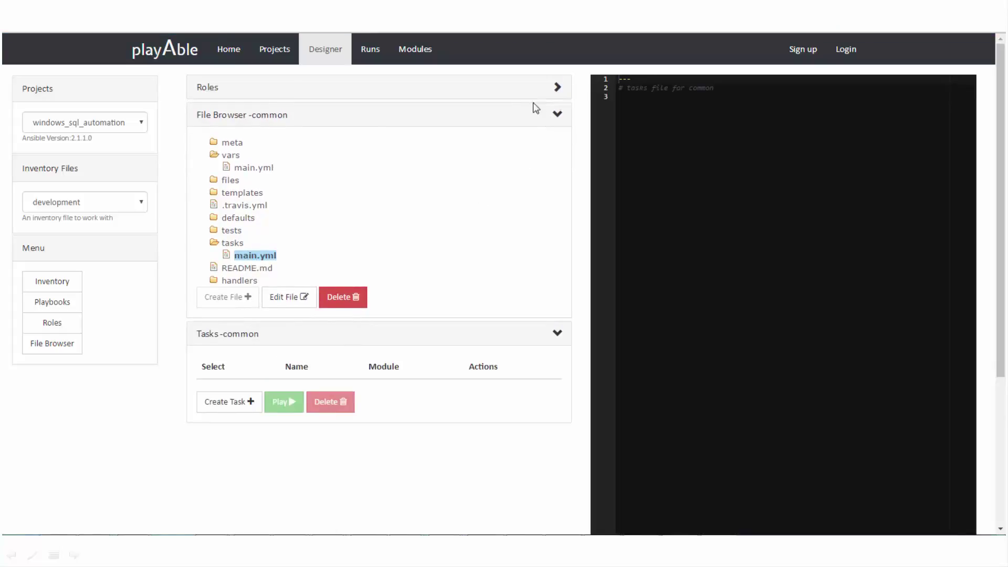
left_click(558, 87)
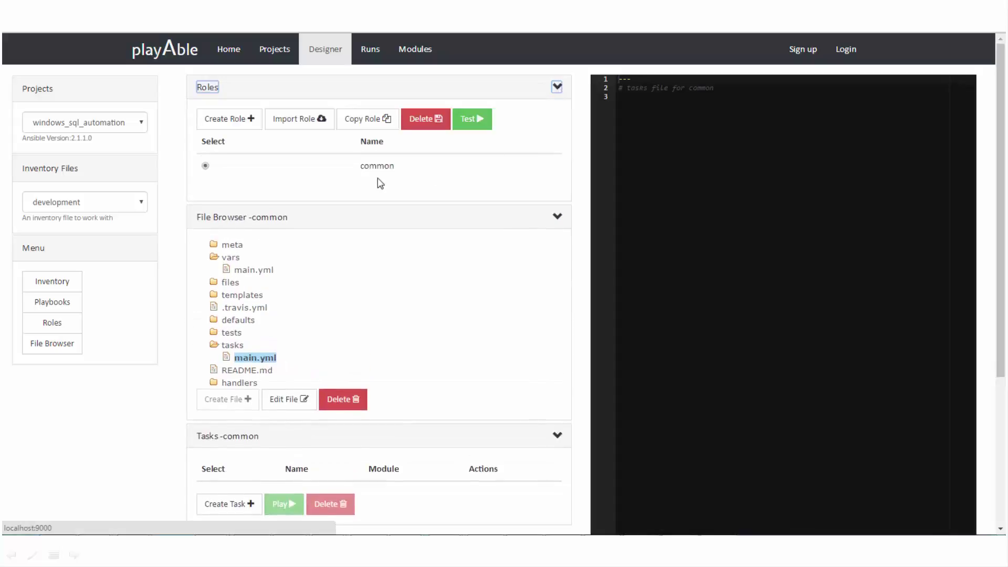
Search the role library for 'vmware' and import ansible-role-vmwaretools.
left_click(299, 118)
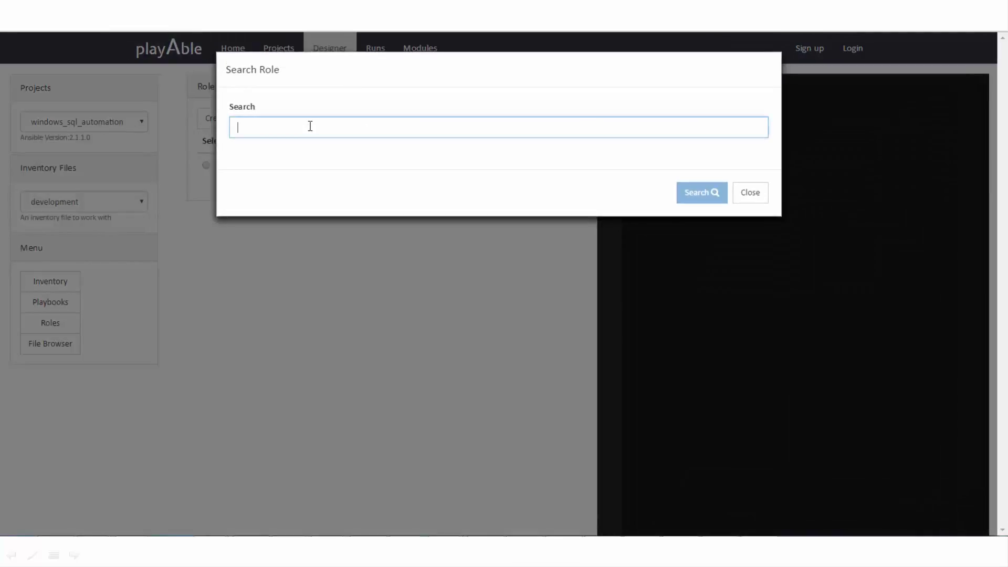
type("vmware")
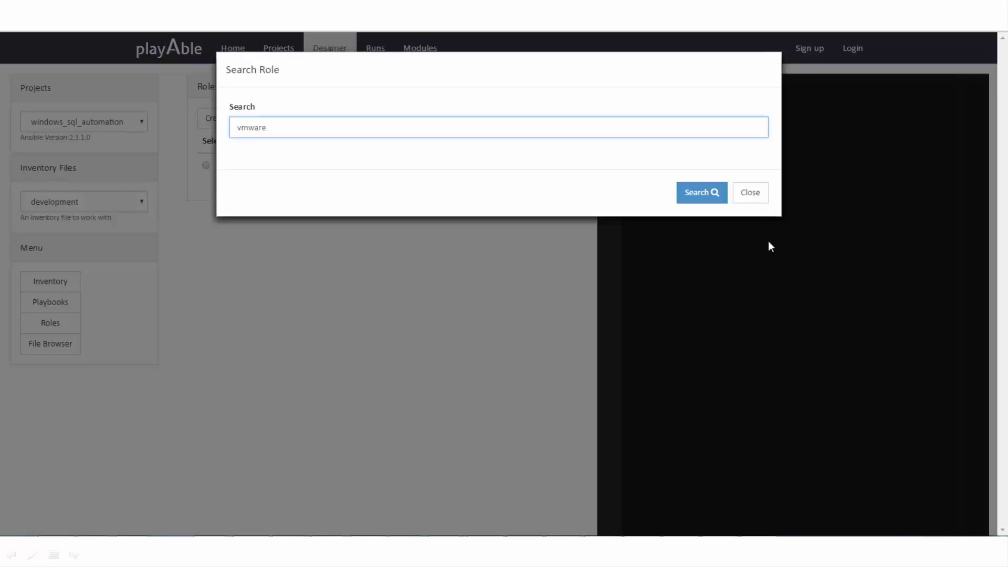
left_click(701, 192)
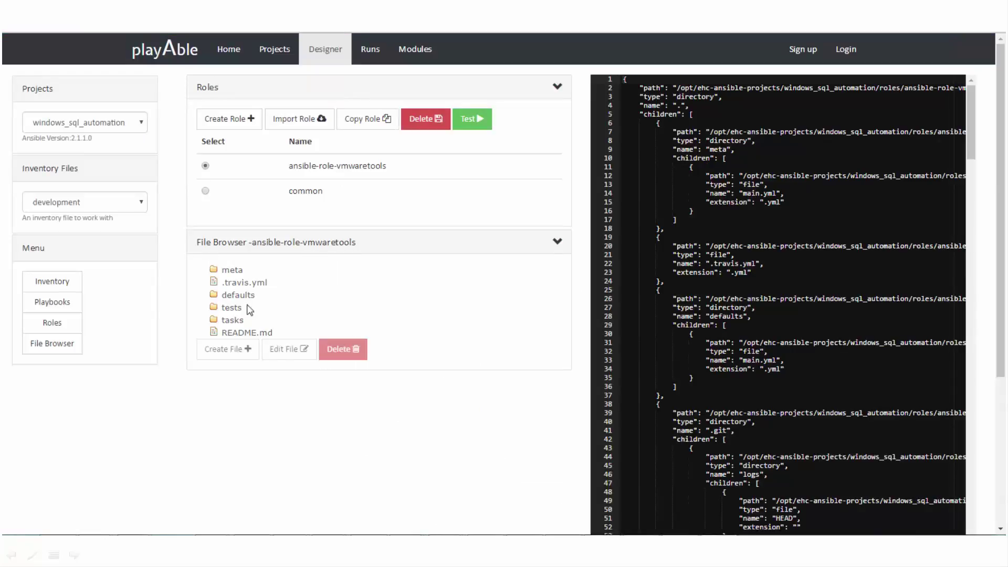
left_click(247, 331)
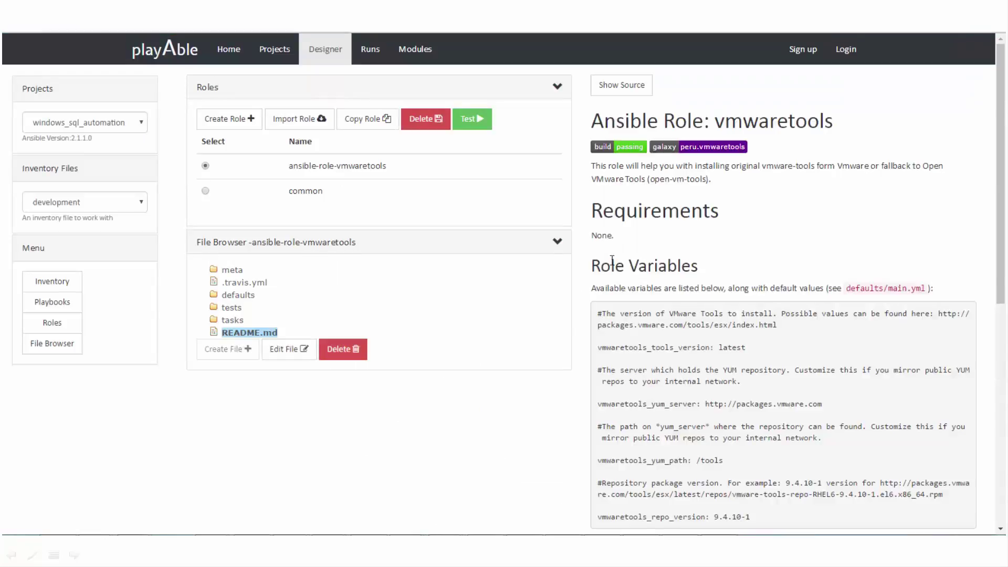
scroll(707, 211, "down", 10)
scroll(706, 211, "up", 10)
Run a test play of the imported ansible-role-vmwaretools role.
left_click(473, 118)
left_click(707, 195)
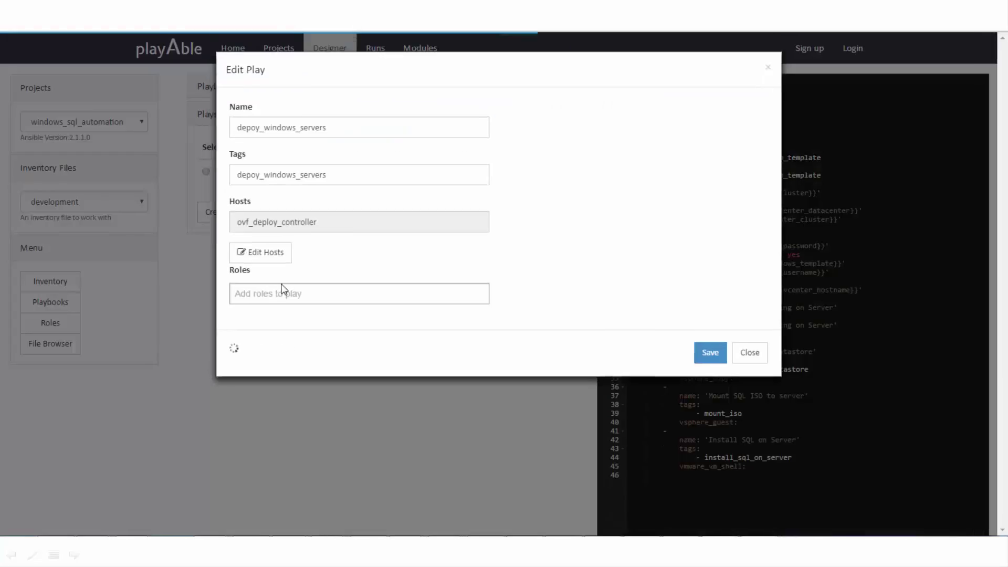
Add ansible-role-vmwaretools to the deploy_windows_servers play, save it, and go to Modules.
left_click(282, 293)
left_click(322, 320)
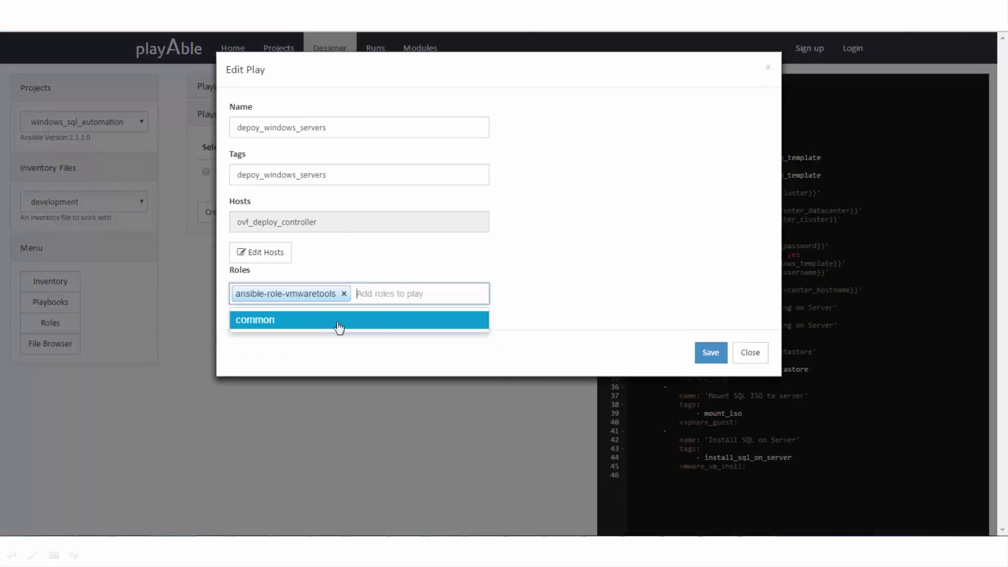
left_click(580, 304)
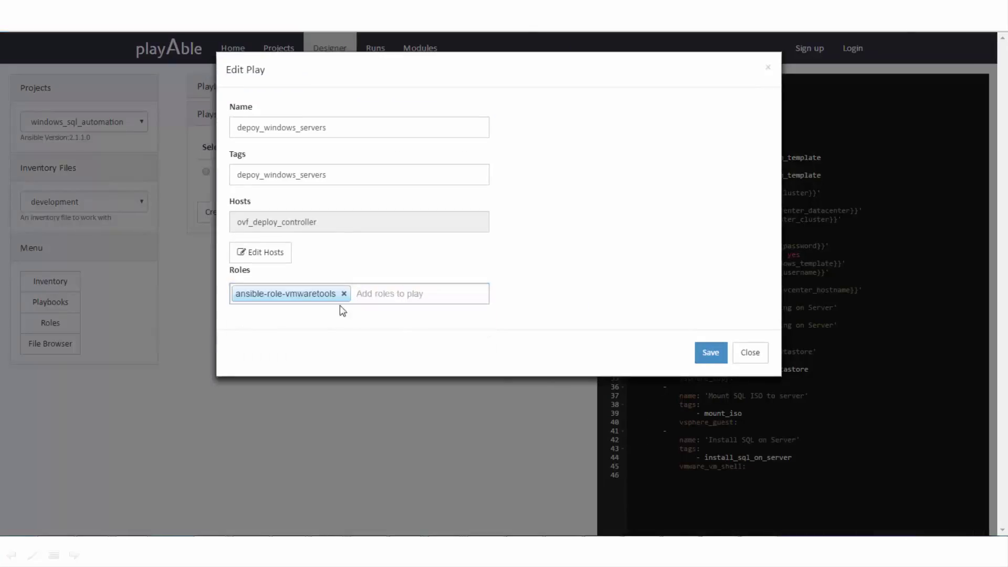
left_click(711, 352)
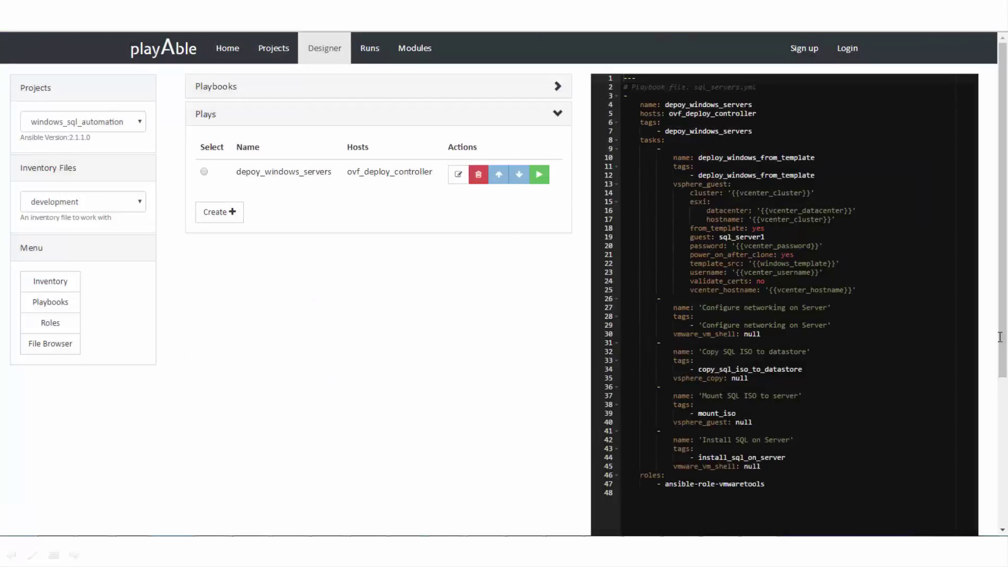
left_click(415, 48)
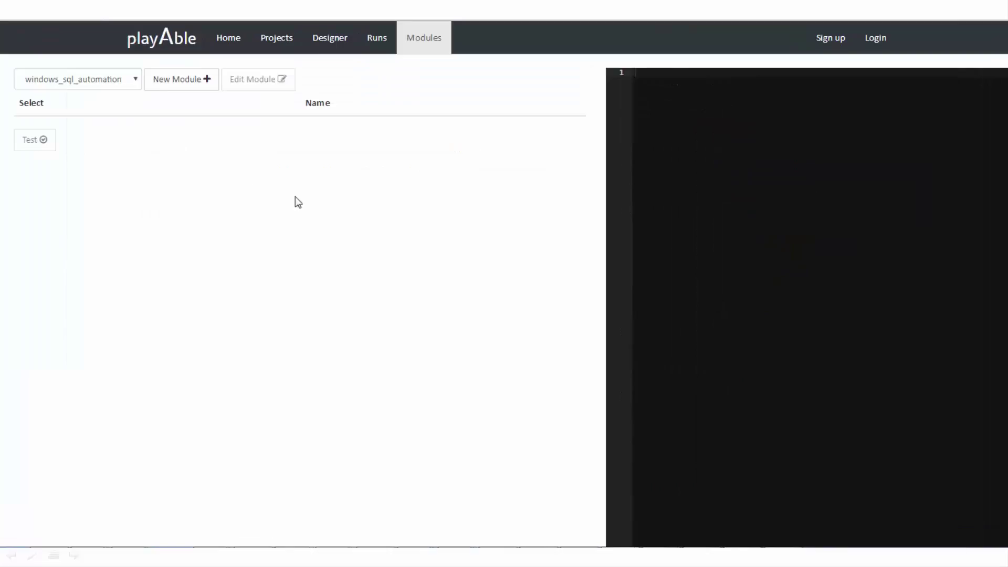
Create module vmware_ovf_deploy with an author and a short description about deploying OVFs to ESX Servers.
left_click(174, 82)
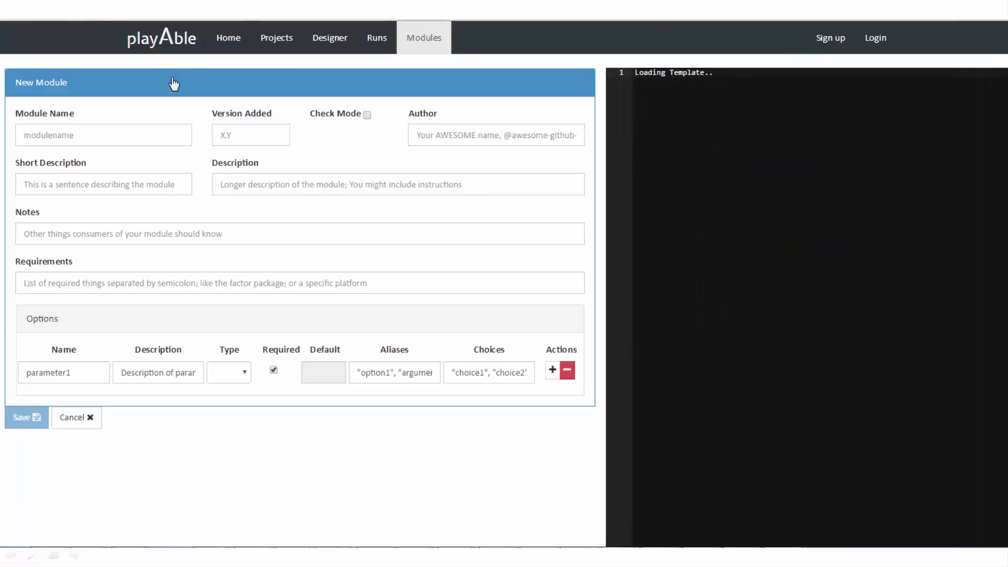
left_click(103, 134)
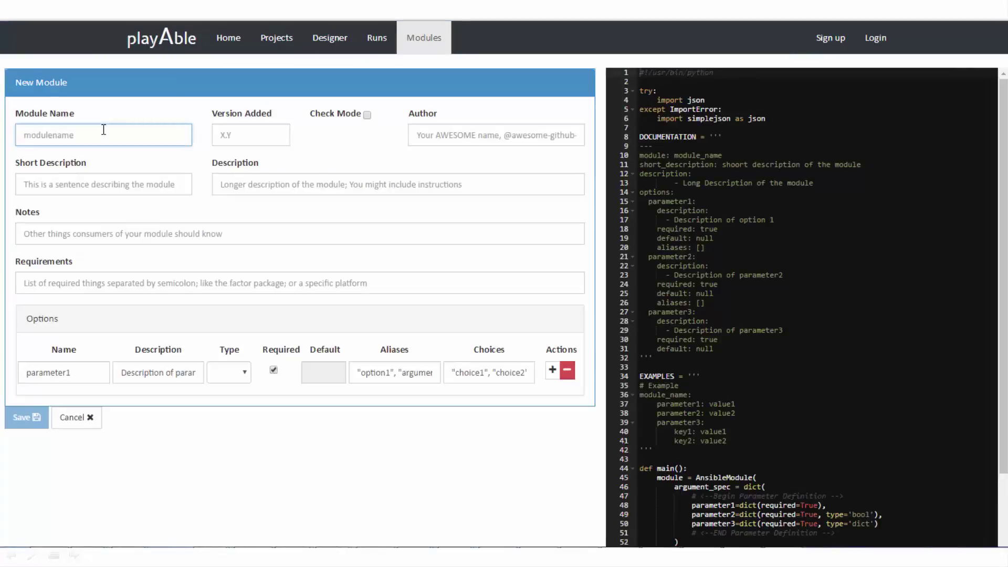
type("vmware_ovf_deploy")
key("Tab")
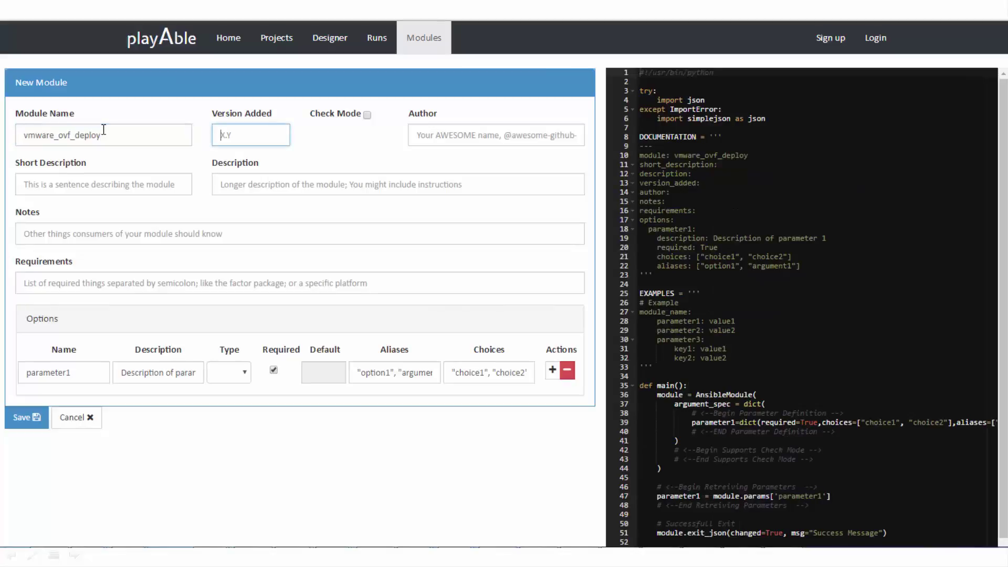
key("Tab")
key("Tab")
type("Mumshad Mannamb")
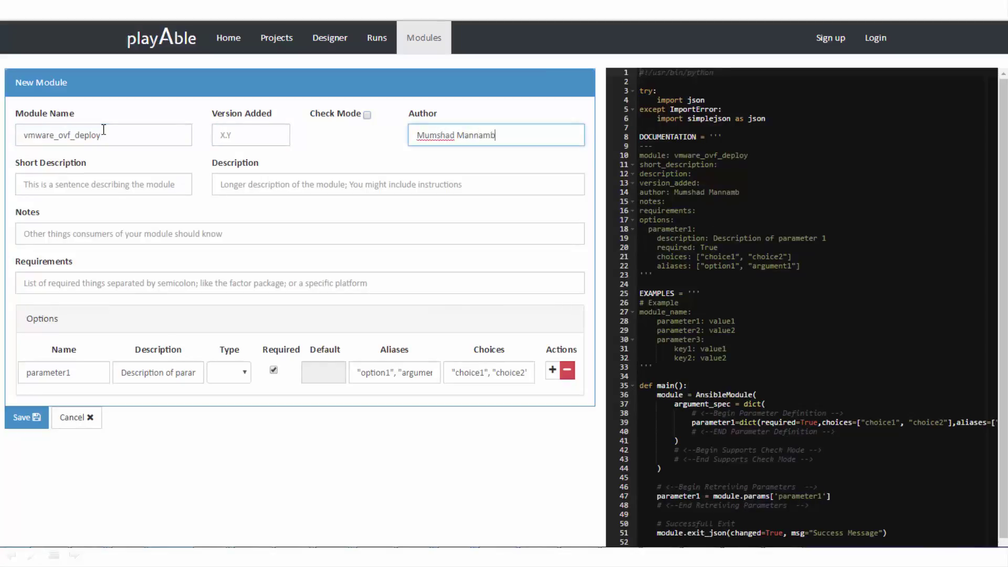
type("eth, @mmumshad")
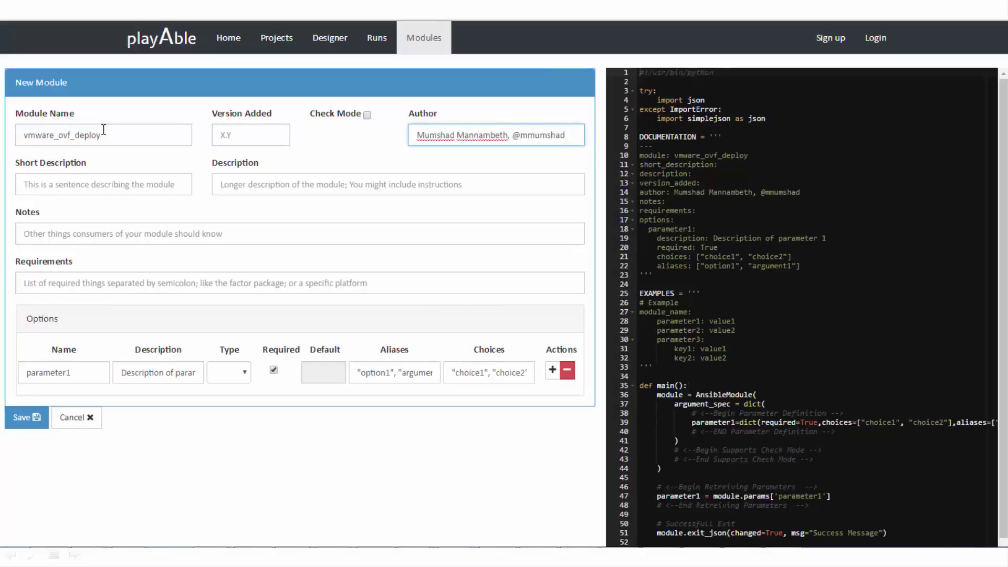
key("Tab")
type("This modu")
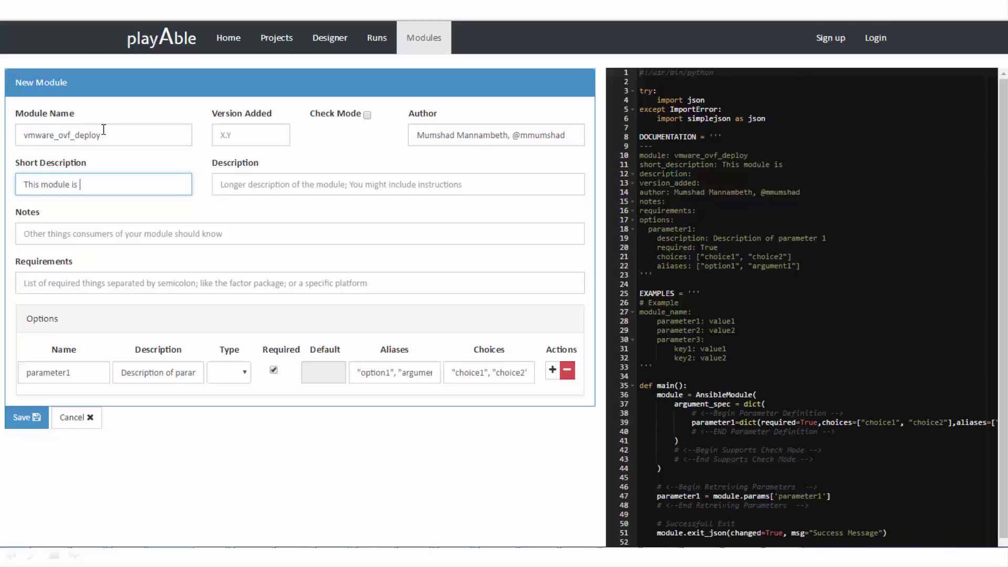
type("used to deploy OVFs to ")
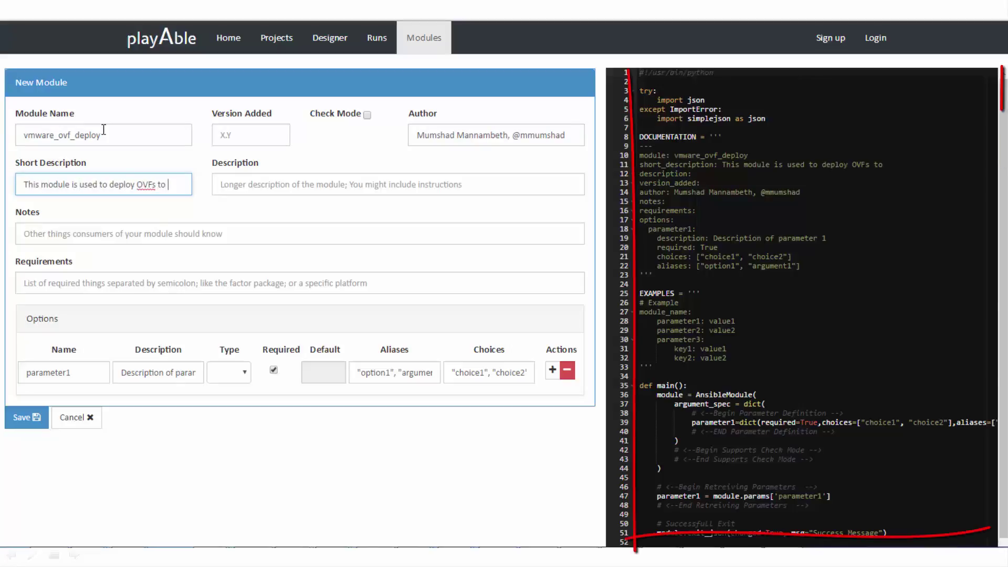
type("ESX Servers")
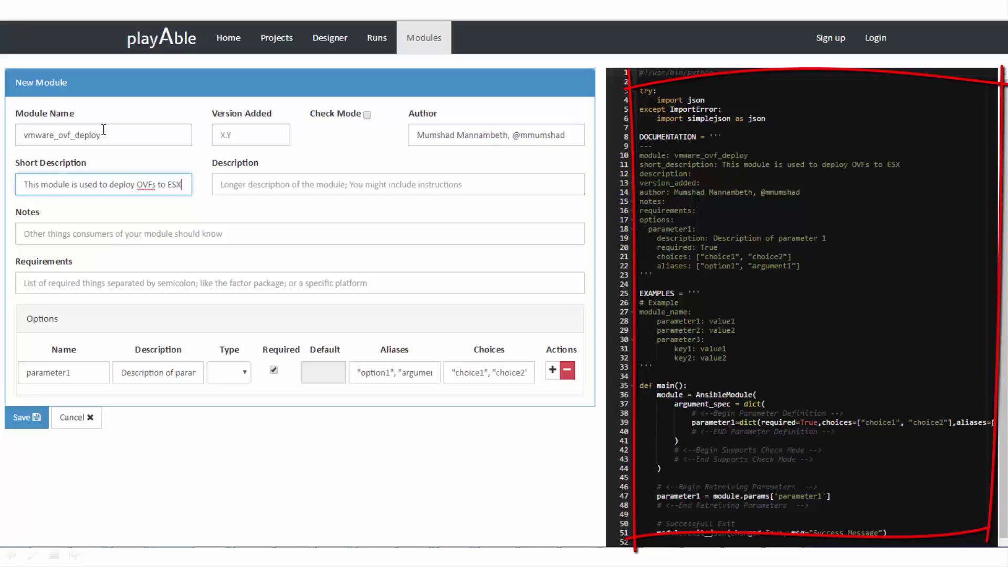
Copy the short description into the module's long description field.
key("ctrl+a")
key("ctrl+c")
key("Tab")
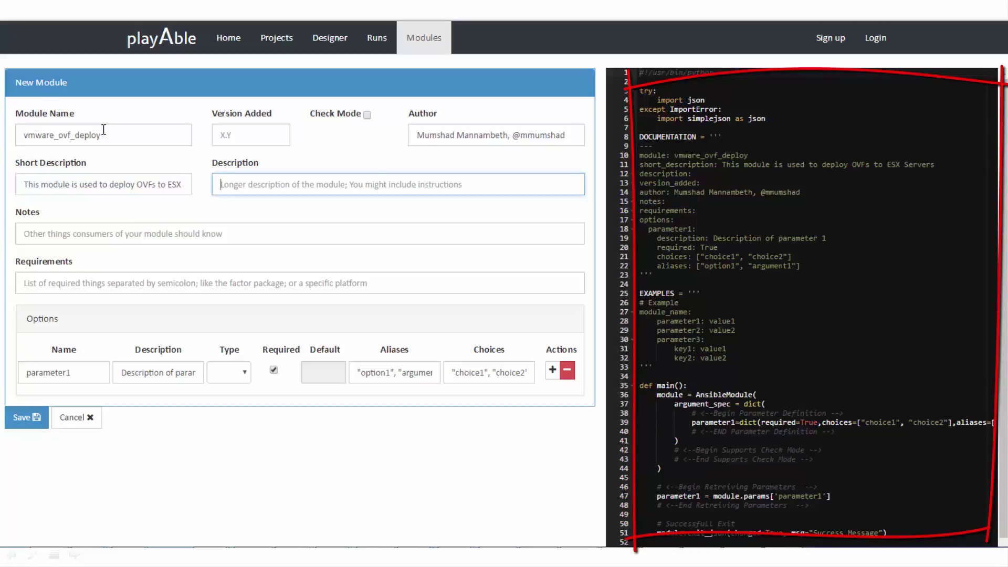
key("ctrl+v")
key("Tab")
Define a vcenter_hostname option of type str and add a username option row.
key("Tab")
key("Tab")
type("vcenter_hostname")
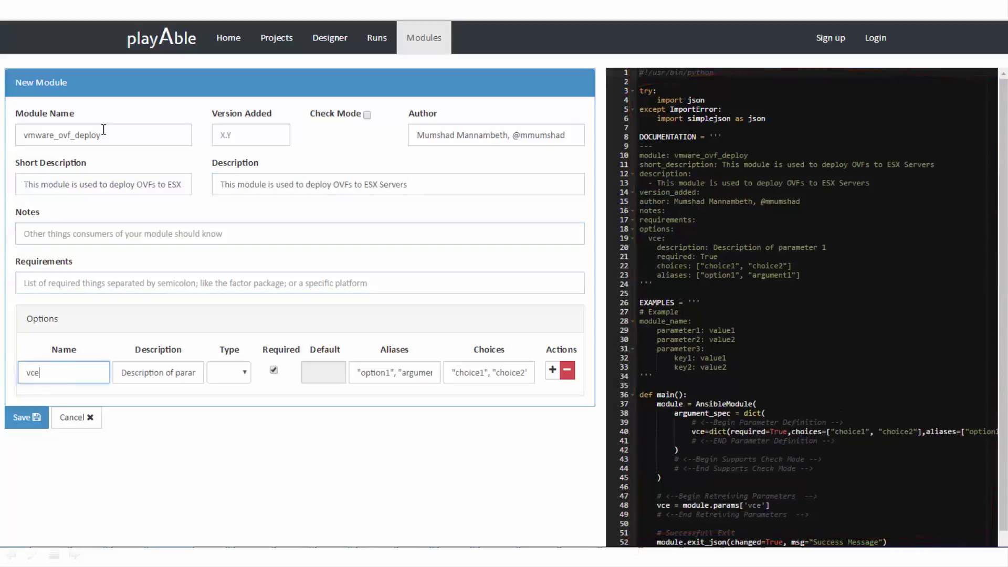
key("Tab")
type("Hostname of vCenter")
key("Tab")
key("Down")
key("Return")
left_click(380, 375)
key("ctrl+a")
key("Delete")
left_click(553, 370)
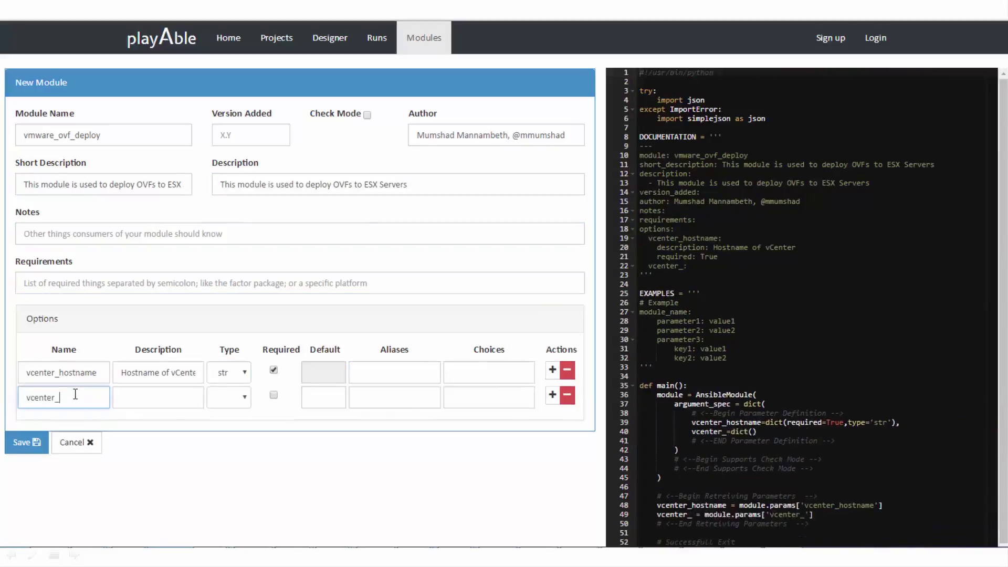
type("vcenter_username\tUsername of vCenter")
Add password (str) and port (int, default 443) options; mark username and password required.
left_click(552, 394)
type("vcenter_password\tPassword for vCenter")
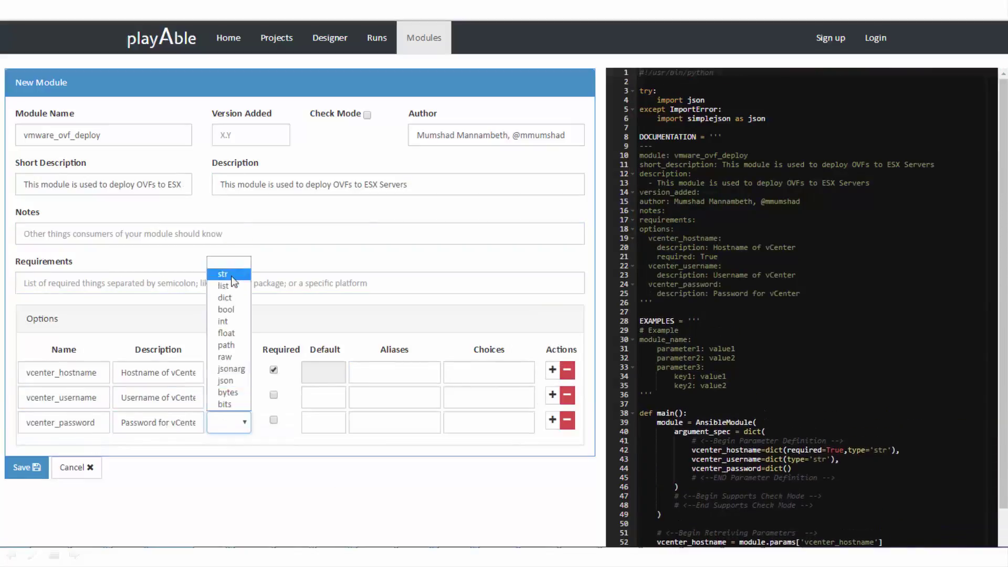
key("Down")
key("Return")
left_click(552, 420)
type("vcenter_port\tPort for vCenter")
key("Down")
key("Down")
key("Return")
left_click(273, 396)
left_click(273, 421)
left_click(323, 448)
type("443")
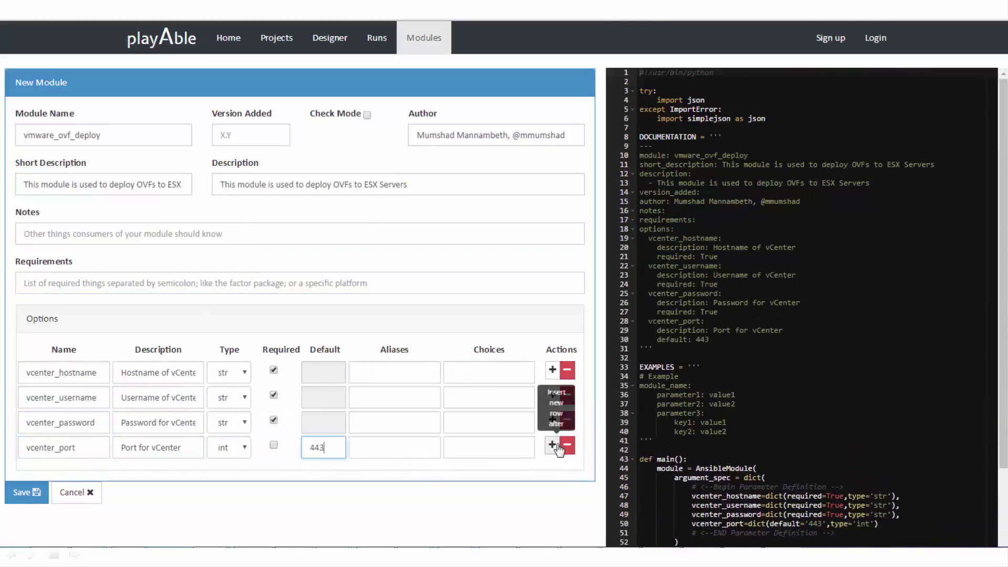
Add a datacenter option of type str and save the module.
left_click(552, 446)
type("vcenter_datacenter\tDatacenter")
left_click(222, 258)
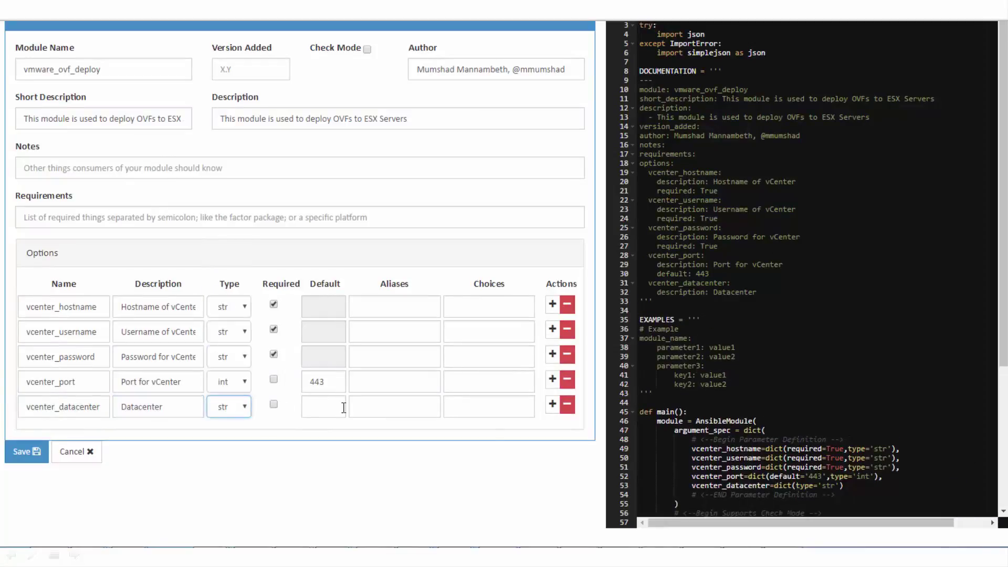
left_click(26, 451)
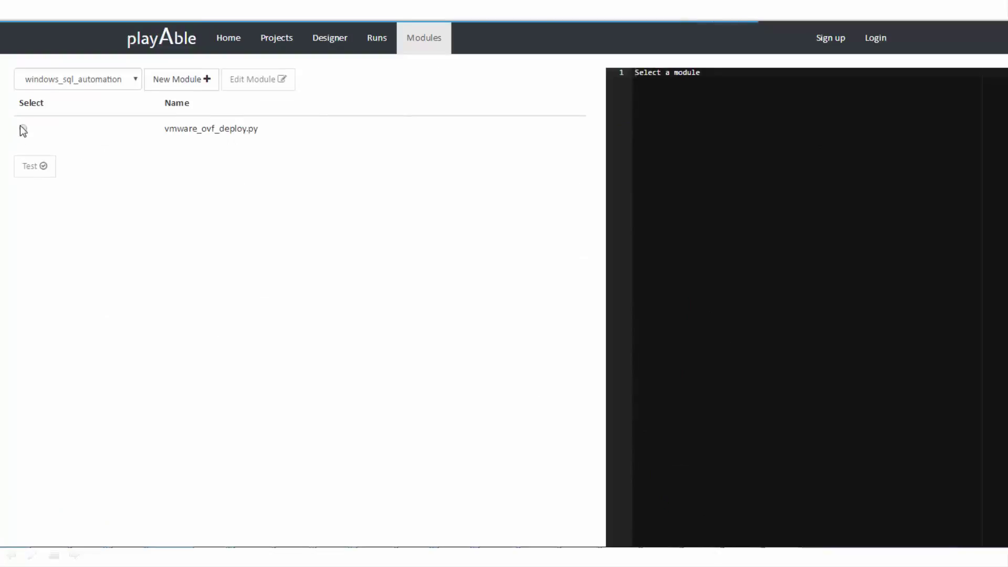
Test vmware_ovf_deploy.py with vCenter hostname, username, password, port and datacenter values.
left_click(23, 129)
left_click(36, 166)
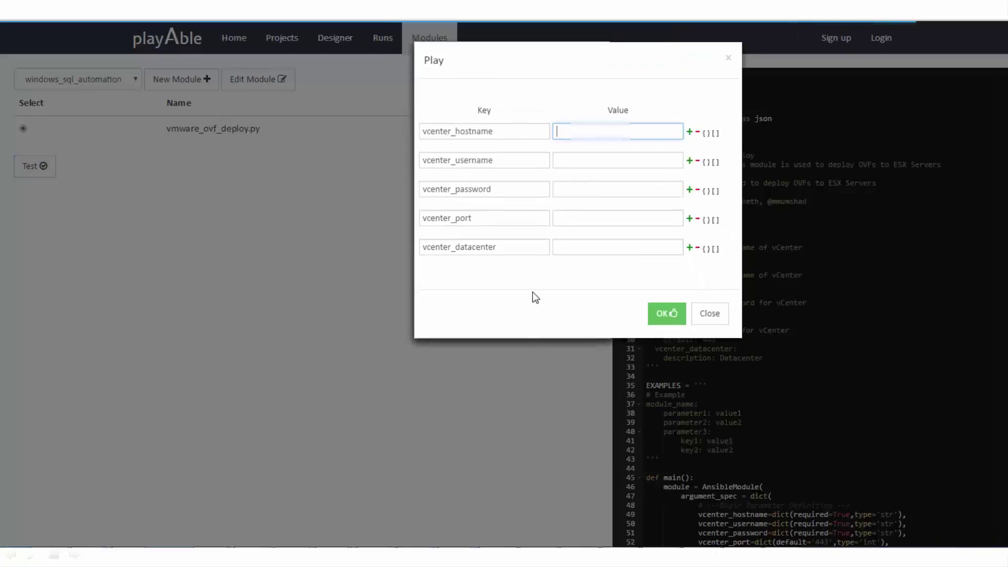
type("10.2")
key("Tab")
key("Tab")
key("Tab")
key("Tab")
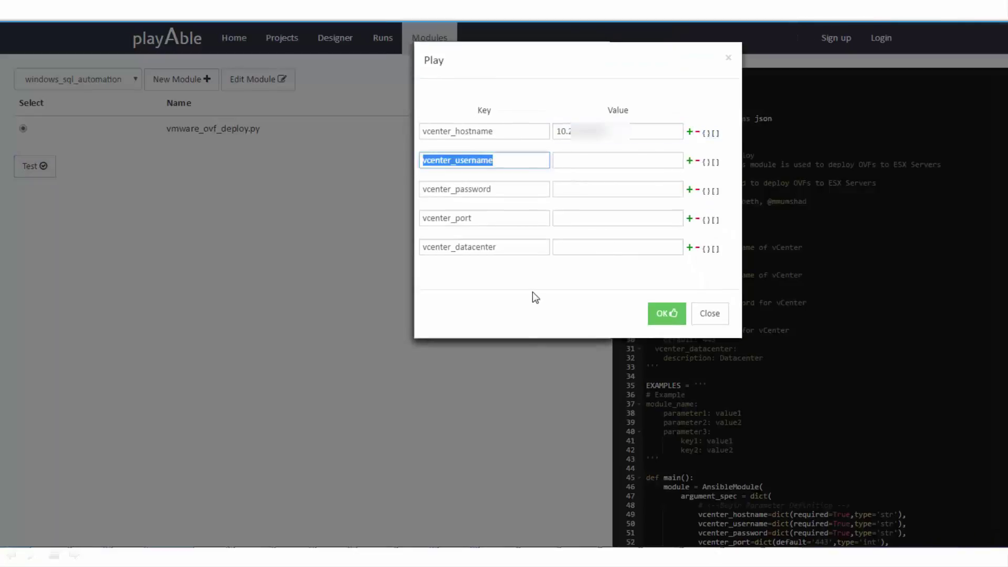
key("Tab")
type("administrator@vsphere.local")
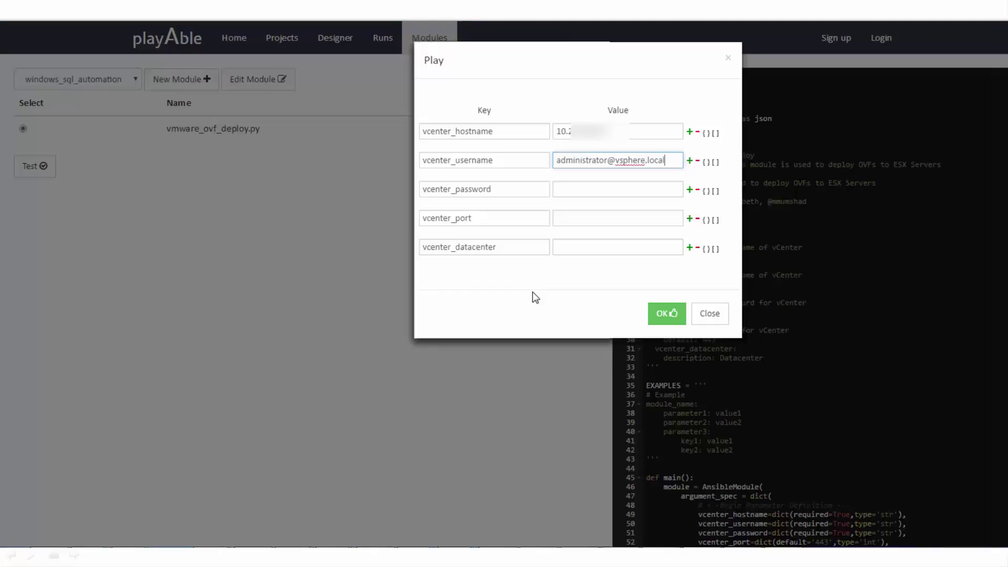
key("Tab")
key("Tab")
key("Tab")
key("Tab")
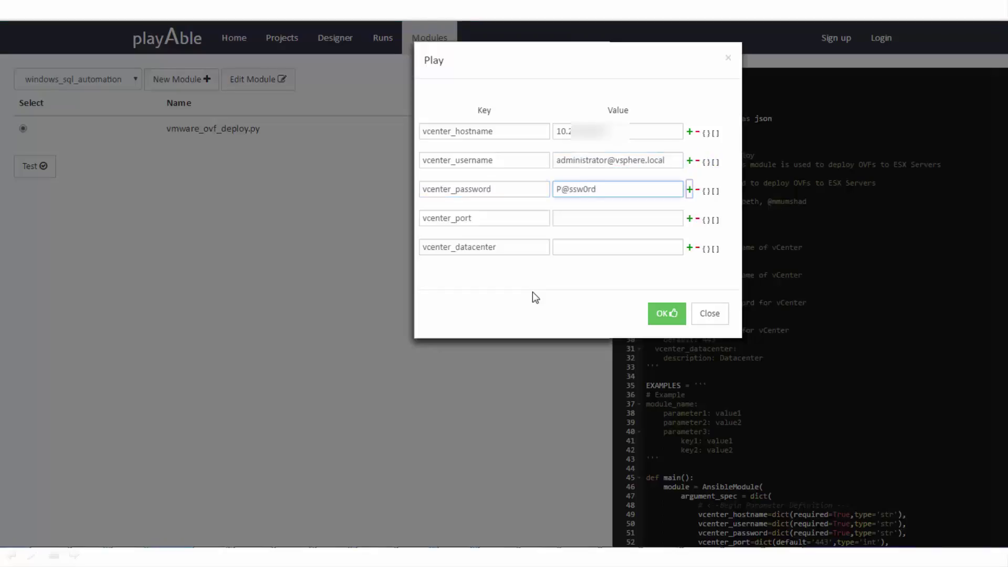
key("Tab")
key("Tab")
key("Tab")
type("443")
key("Tab")
key("Tab")
key("Tab")
type("Datacent")
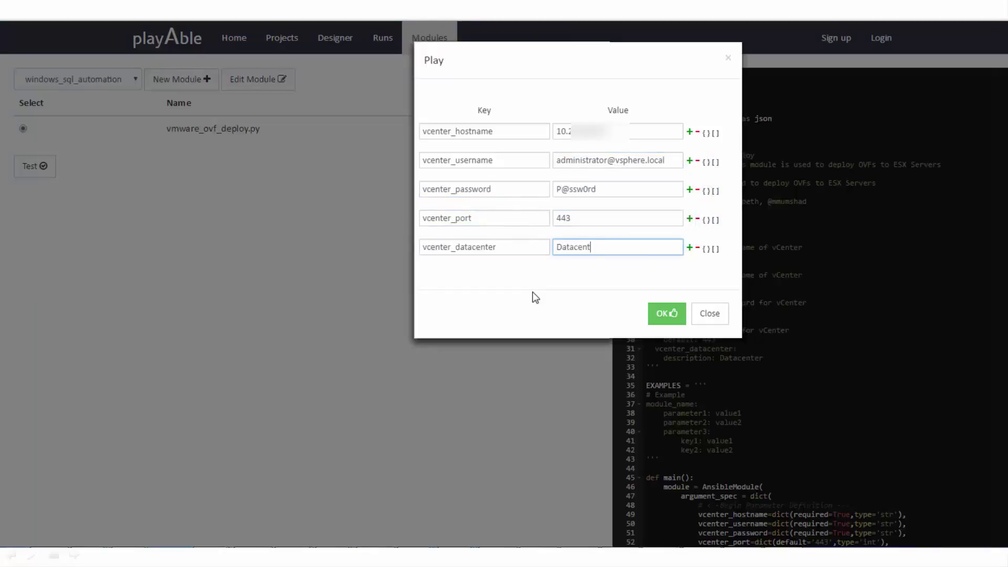
type("er1")
left_click(667, 313)
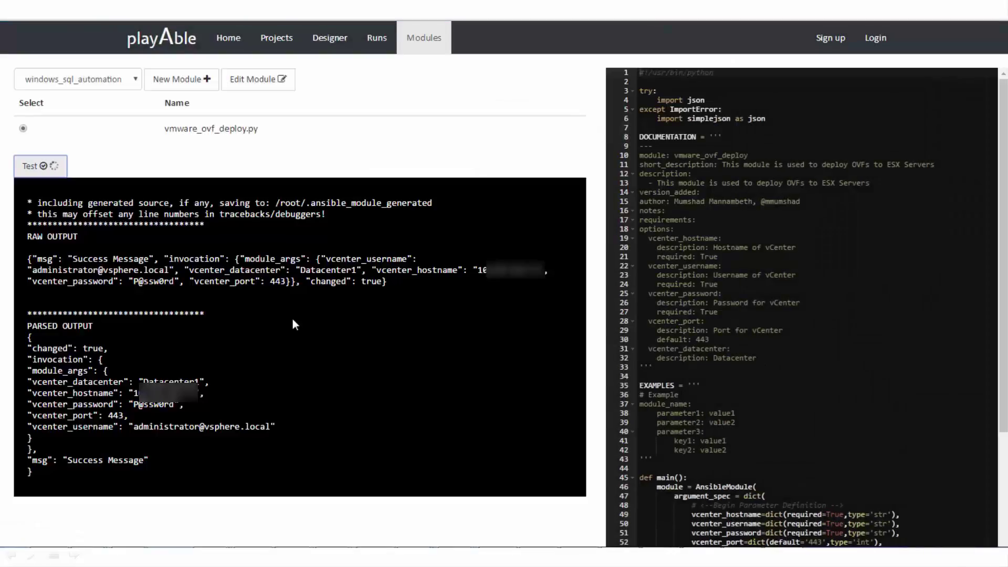
scroll(787, 315, "down", 5)
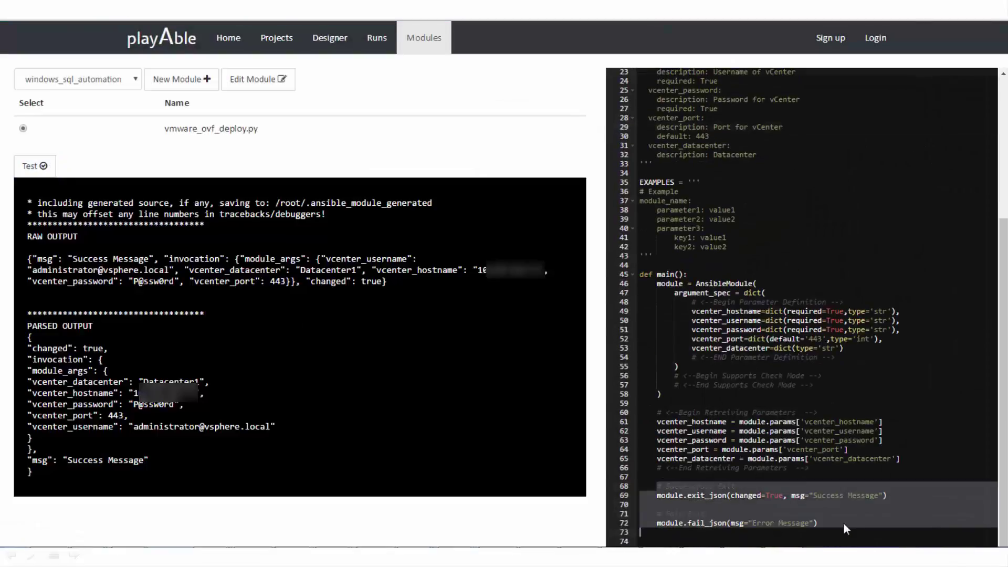